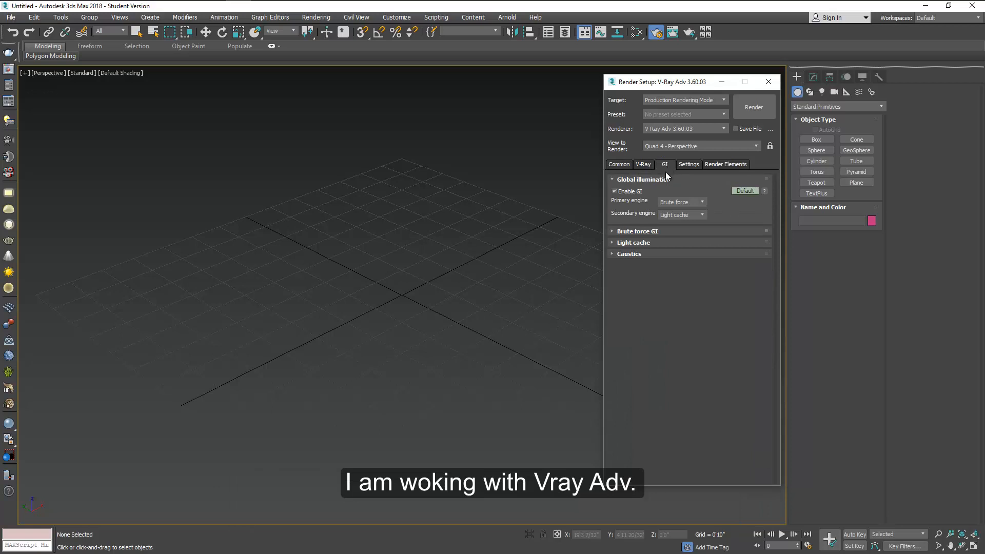
# Set the primary global illumination engine to Irradiance map and close the render settings
pyautogui.click(676, 202)
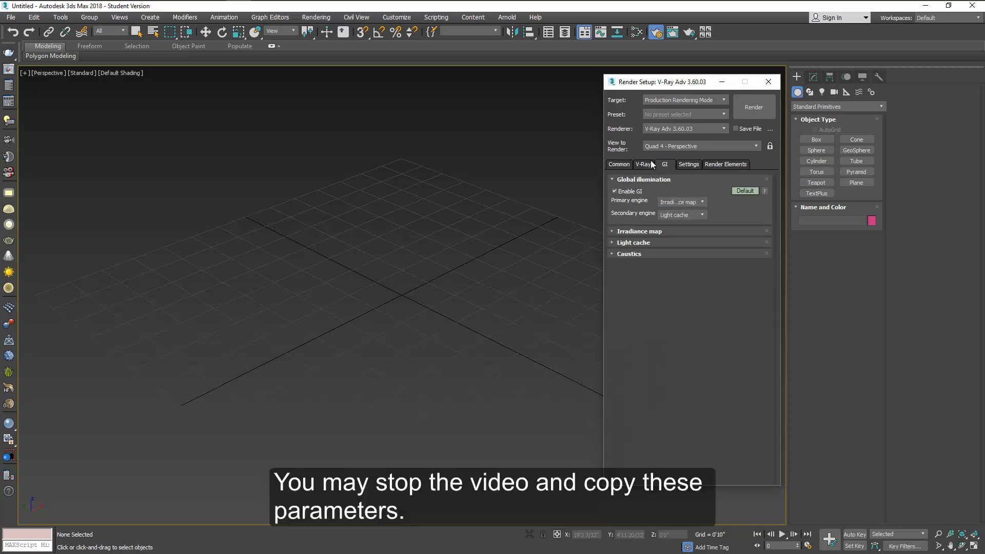
pyautogui.click(620, 164)
pyautogui.click(769, 82)
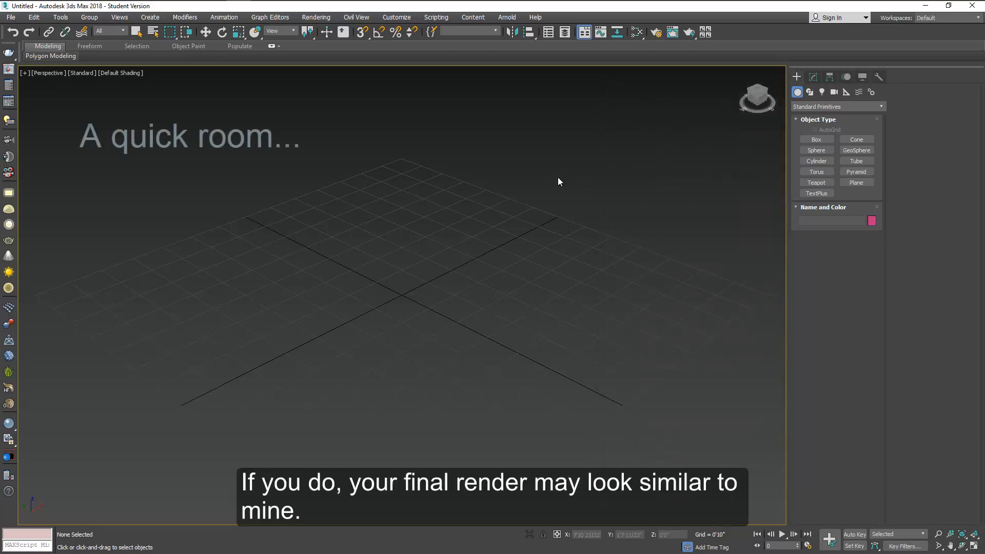
# Create a 10'0" by 10'0" plane centred on the grid and name it floor
pyautogui.click(857, 182)
pyautogui.moveTo(273, 272); pyautogui.dragTo(557, 311)
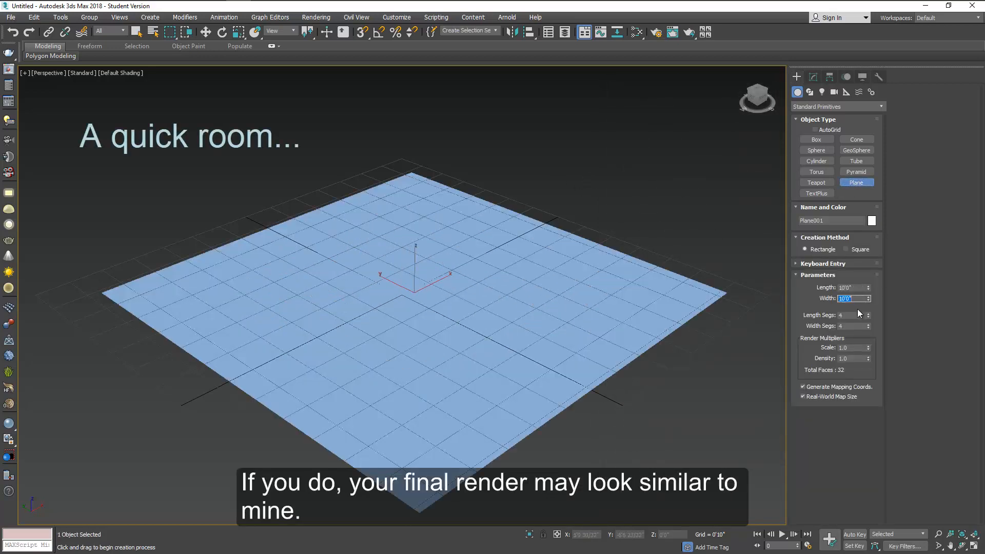
pyautogui.moveTo(836, 221); pyautogui.dragTo(717, 245)
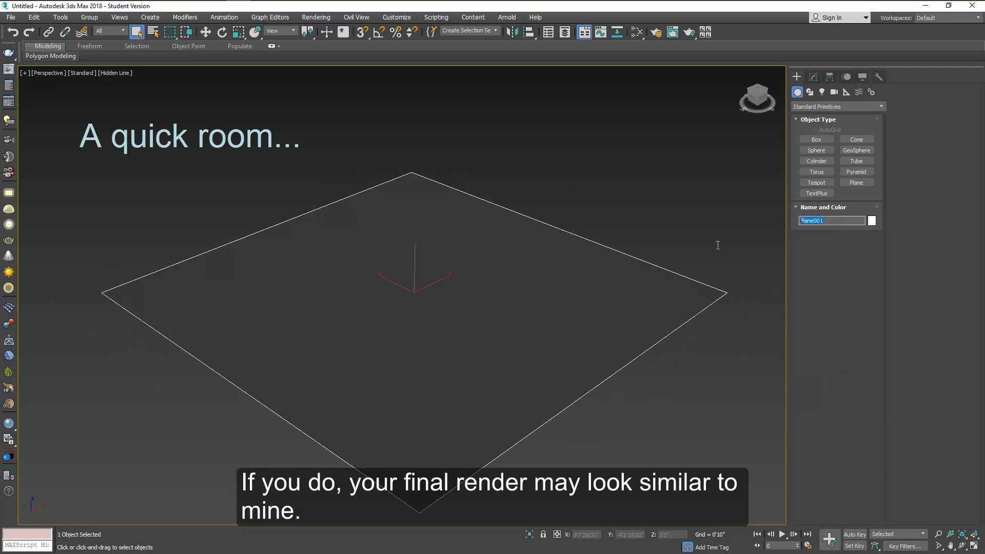
pyautogui.write('floor')
# Build a closed run of right-justified AEC walls, 0'5" wide and 8'0" high, snapped around the floor's four corners
pyautogui.click(812, 106)
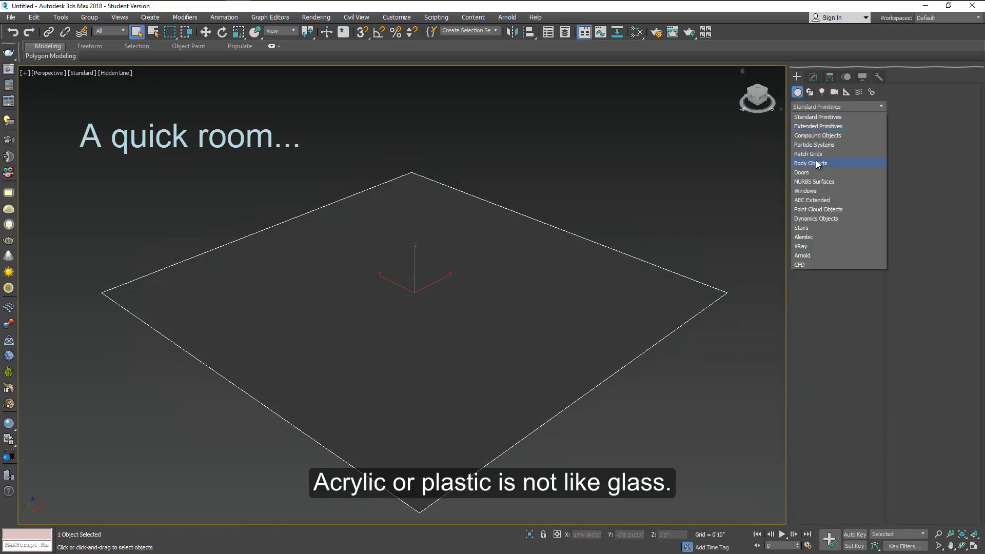
pyautogui.click(812, 201)
pyautogui.click(819, 151)
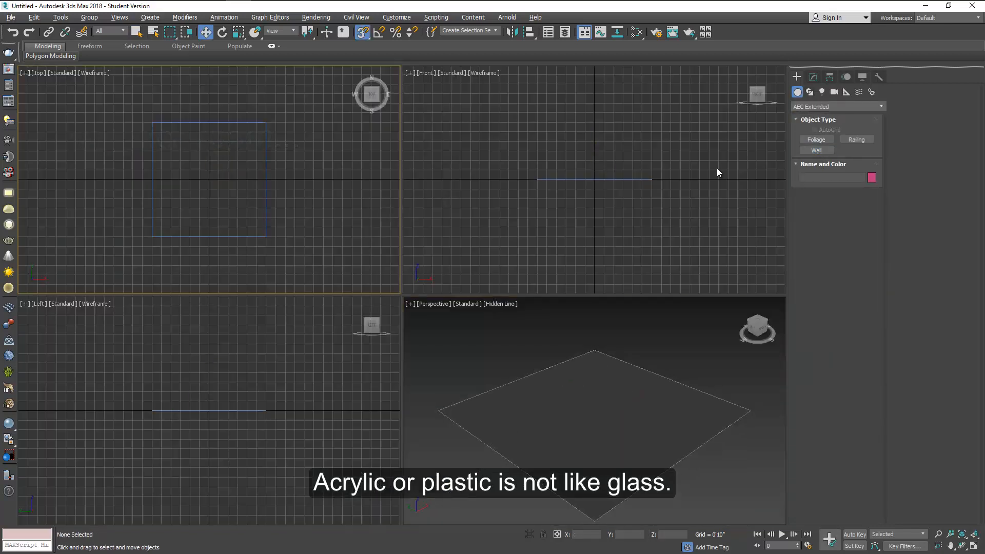
pyautogui.click(152, 123)
pyautogui.click(266, 122)
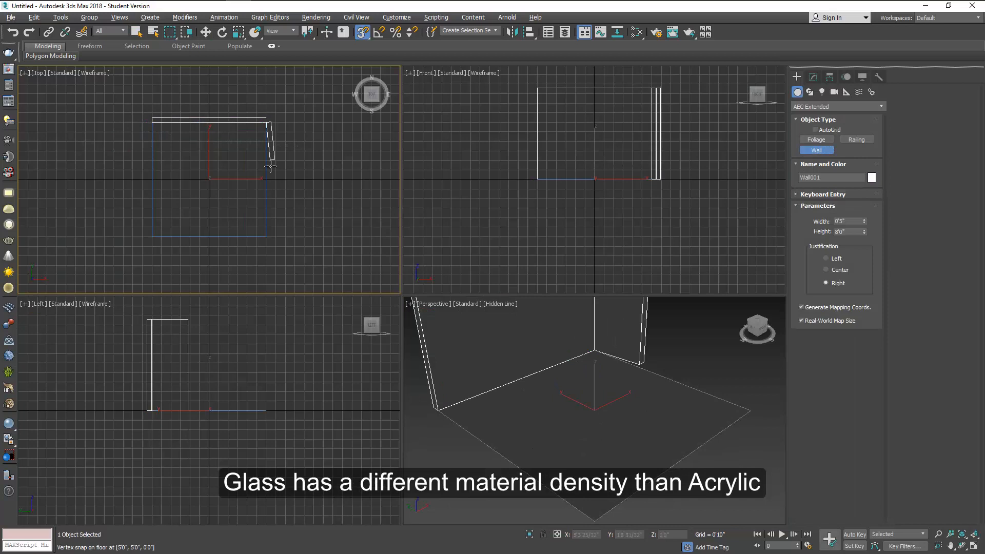
pyautogui.click(265, 236)
pyautogui.click(152, 237)
pyautogui.click(153, 123)
pyautogui.click(467, 313)
pyautogui.rightClick(466, 313)
# Create a 10'10" by 10'10" plane snapped to the outer wall corners at 8'0" height and name it ceil001
pyautogui.click(807, 106)
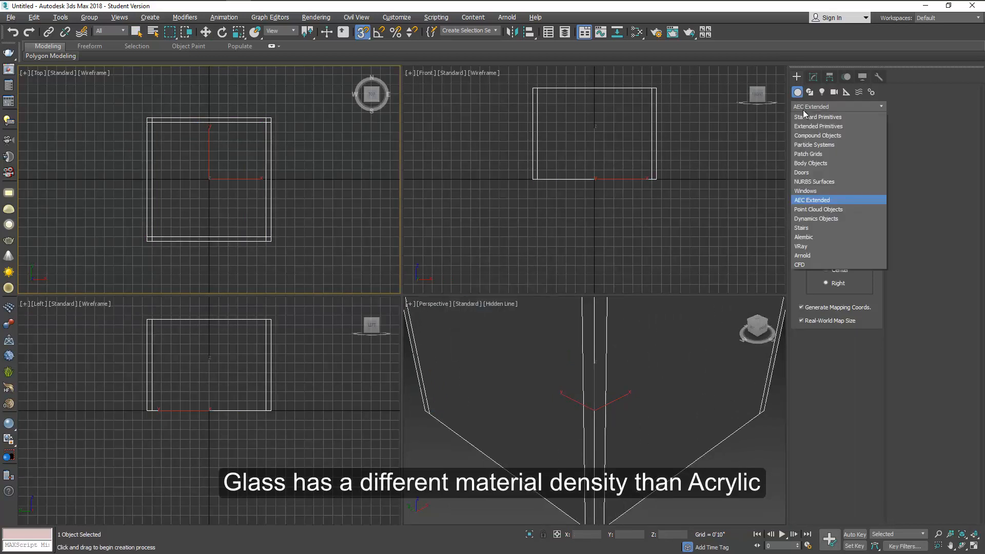
pyautogui.click(806, 116)
pyautogui.click(856, 182)
pyautogui.moveTo(146, 117); pyautogui.dragTo(271, 241)
pyautogui.rightClick(258, 220)
pyautogui.moveTo(525, 149); pyautogui.dragTo(529, 181, button='middle')
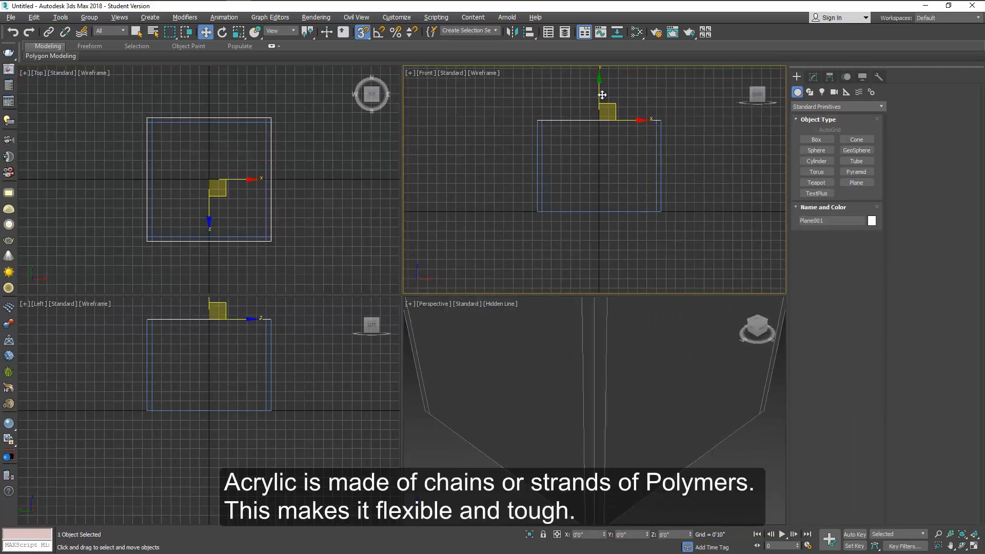
pyautogui.moveTo(598, 120); pyautogui.dragTo(598, 212)
pyautogui.doubleClick(811, 221)
pyautogui.write('Floor')
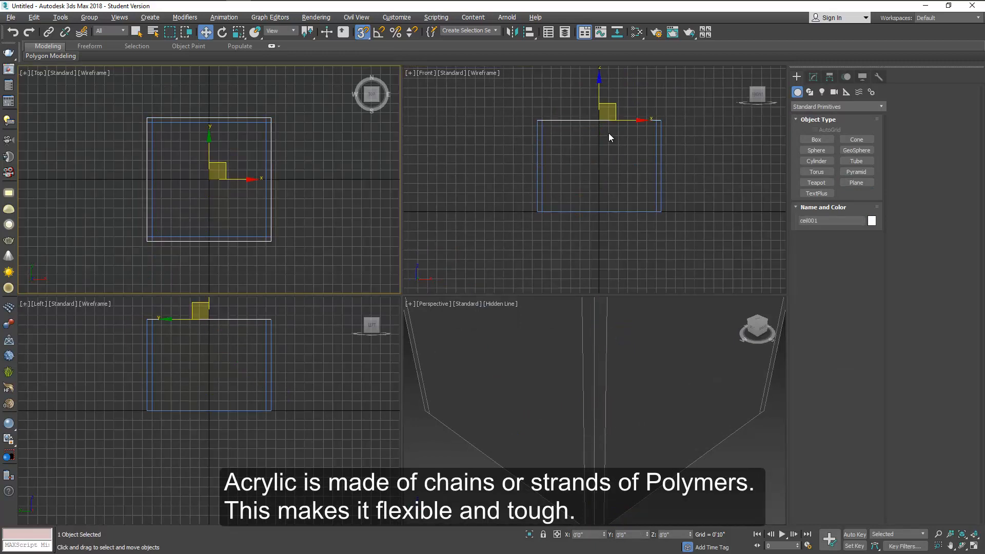
# Mirror the ceiling plane on the Y axis with No Clone
pyautogui.click(513, 35)
pyautogui.click(471, 240)
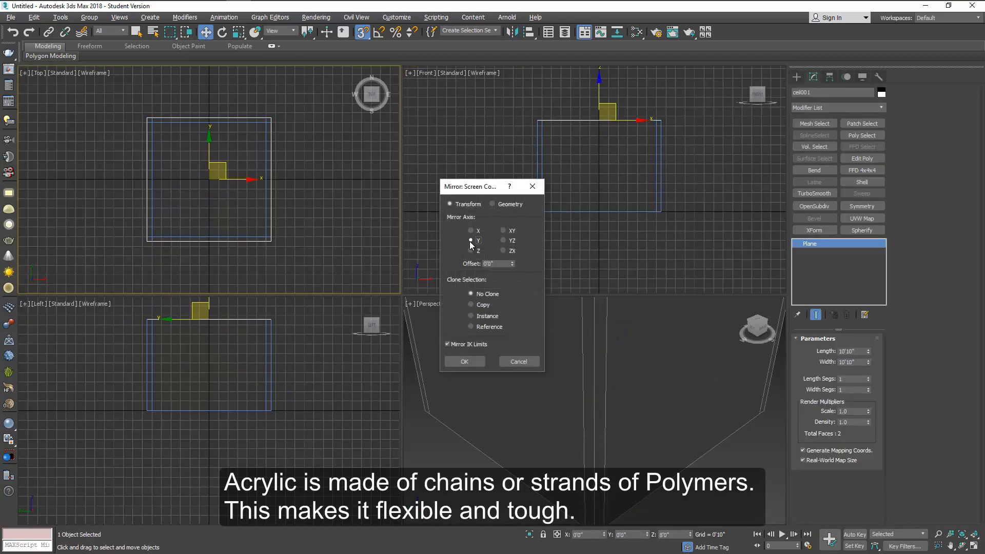
pyautogui.click(464, 362)
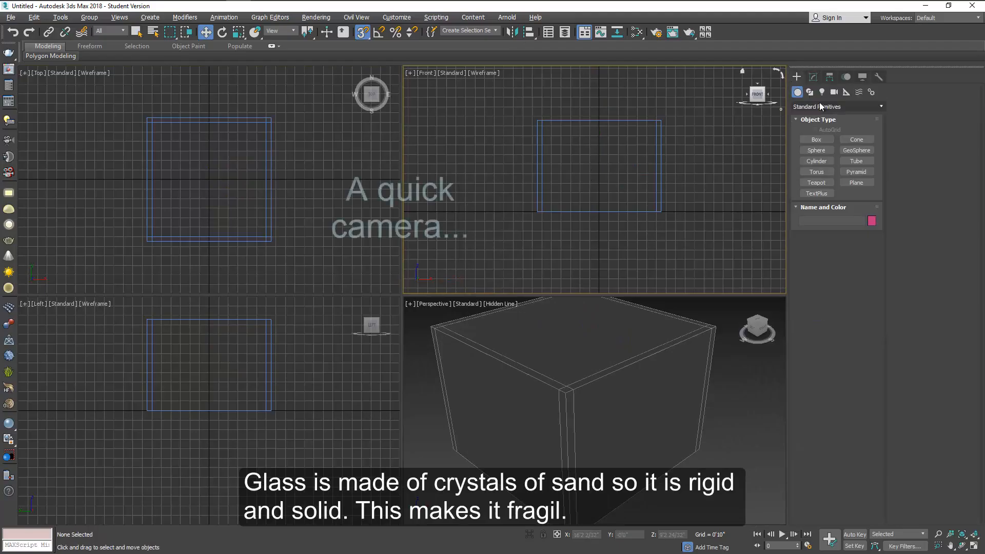
# Place a targeted Physical camera from one room corner towards the opposite corner, and raise the camera and its target above the floor
pyautogui.click(835, 92)
pyautogui.click(817, 139)
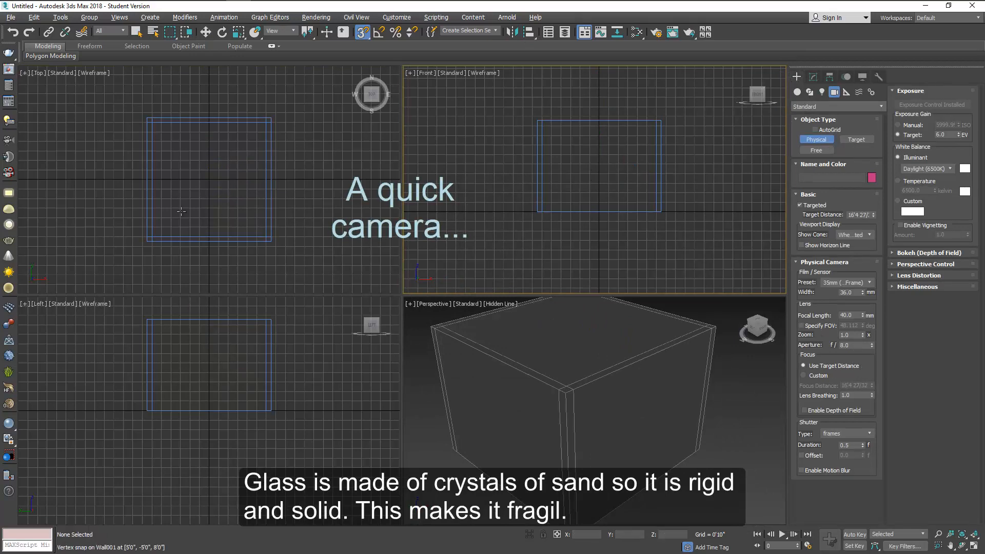
pyautogui.moveTo(165, 225); pyautogui.dragTo(228, 146)
pyautogui.press('w')
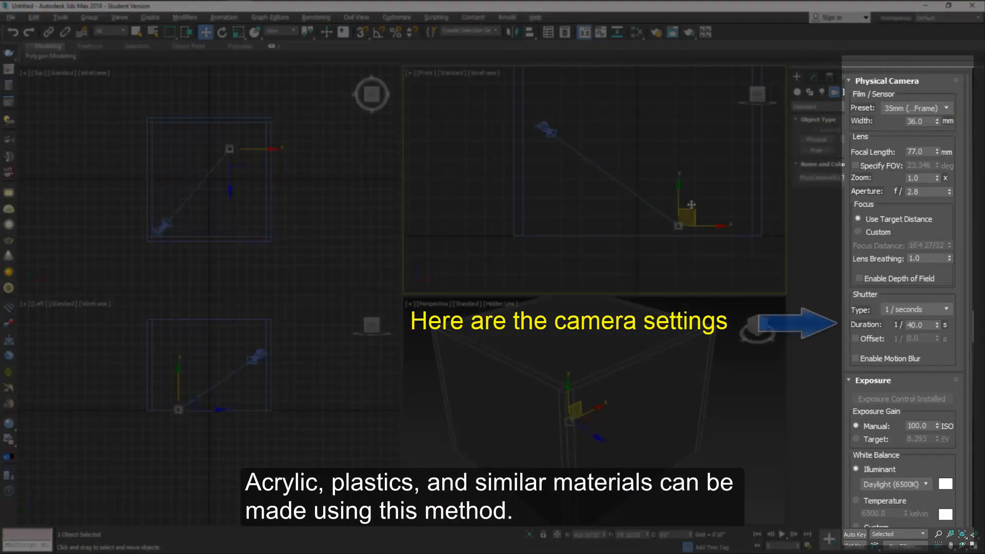
pyautogui.moveTo(700, 161); pyautogui.dragTo(700, 154)
pyautogui.click(208, 204)
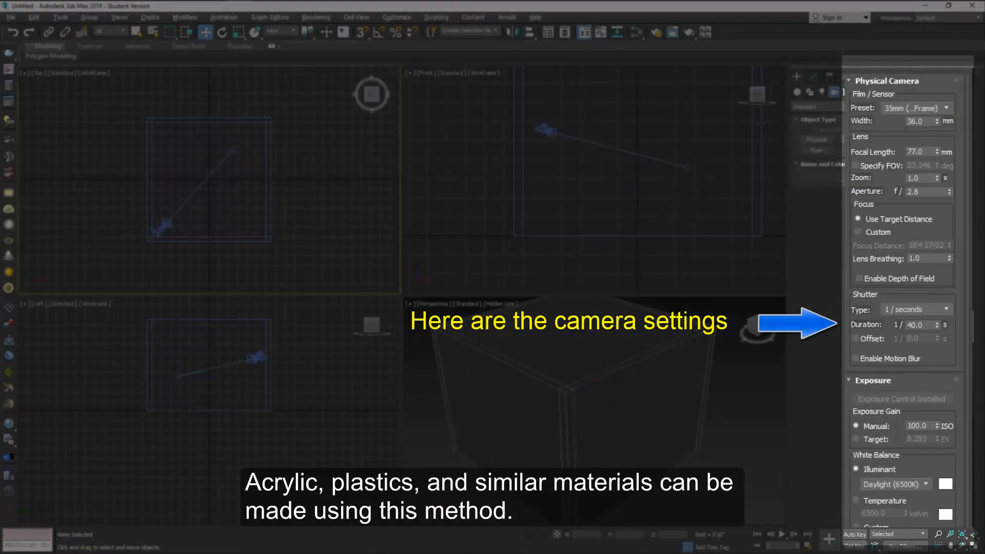
# Create a thin box about 1'8" by 2'8" around the camera target and raise it to just below the target
pyautogui.click(797, 92)
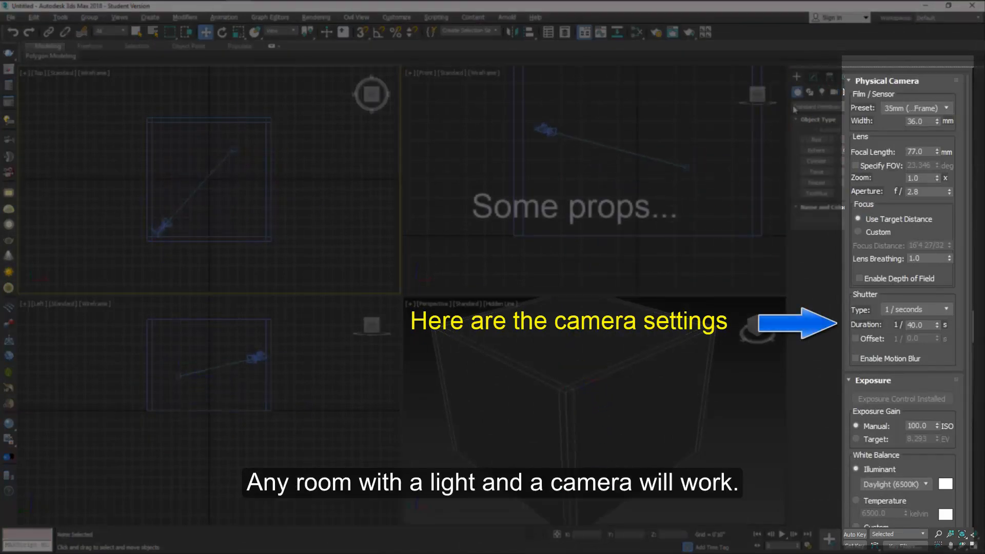
pyautogui.click(817, 139)
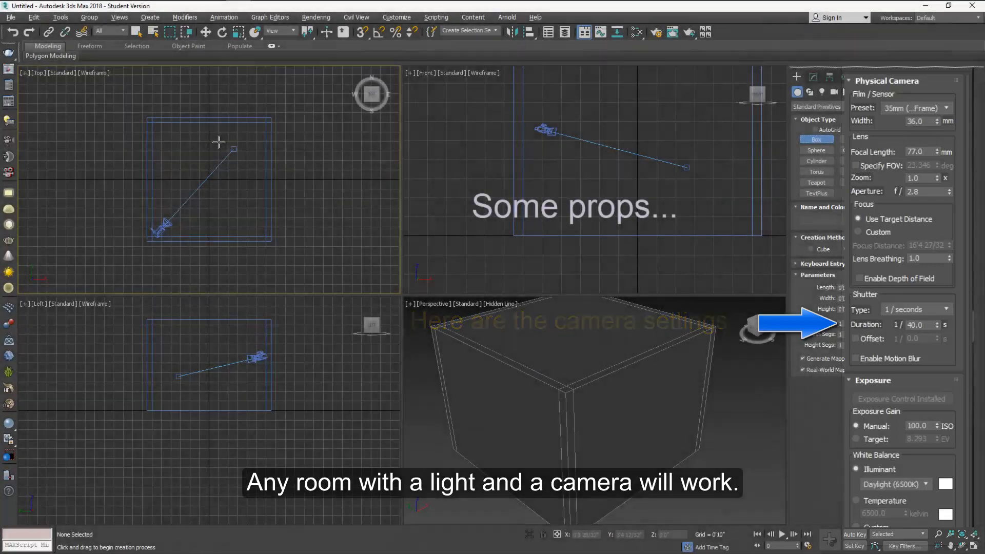
pyautogui.moveTo(218, 142); pyautogui.dragTo(249, 161)
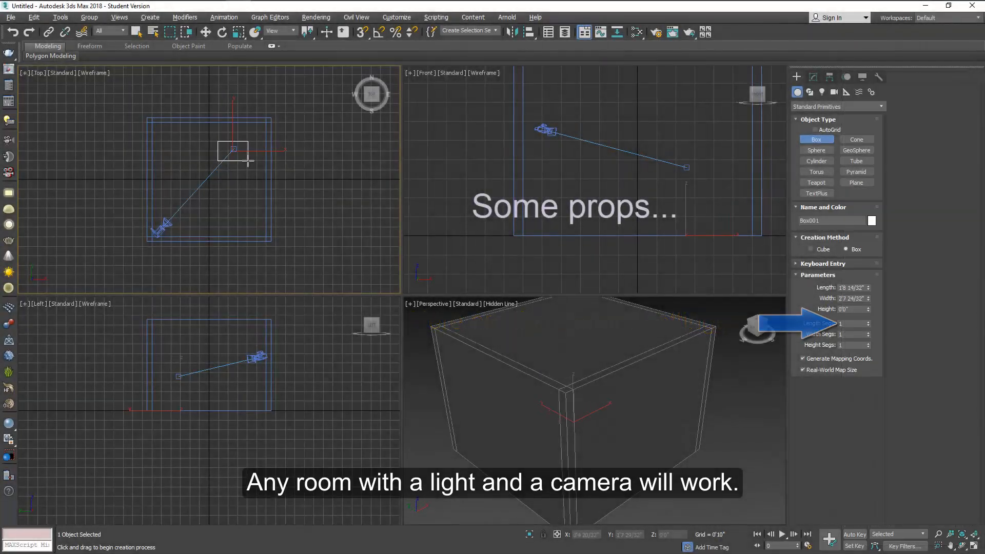
pyautogui.click(248, 159)
pyautogui.rightClick(668, 208)
pyautogui.press('w')
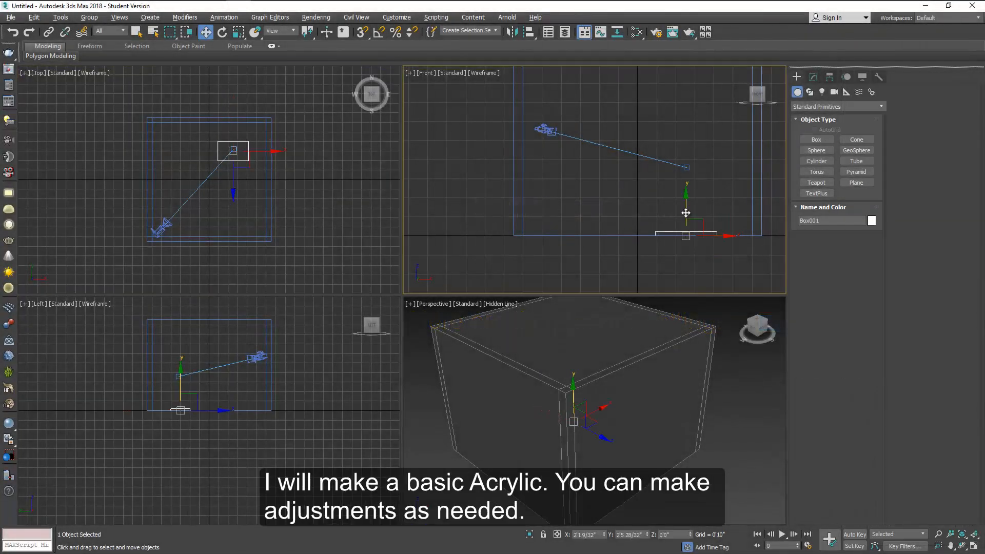
pyautogui.moveTo(687, 219); pyautogui.dragTo(682, 154)
pyautogui.click(609, 203)
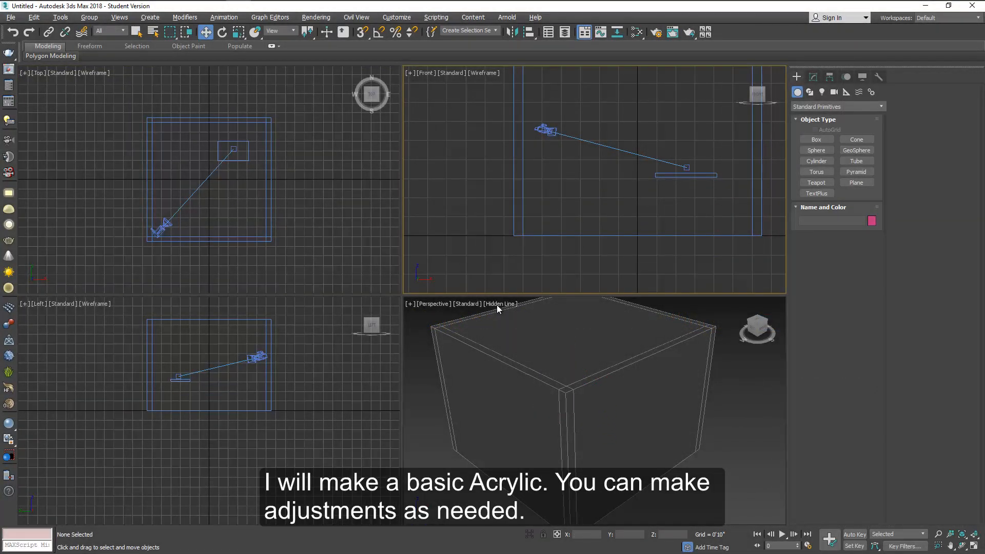
# Switch the Perspective viewport to the PhysCamera001 view
pyautogui.click(442, 304)
pyautogui.moveTo(466, 318)
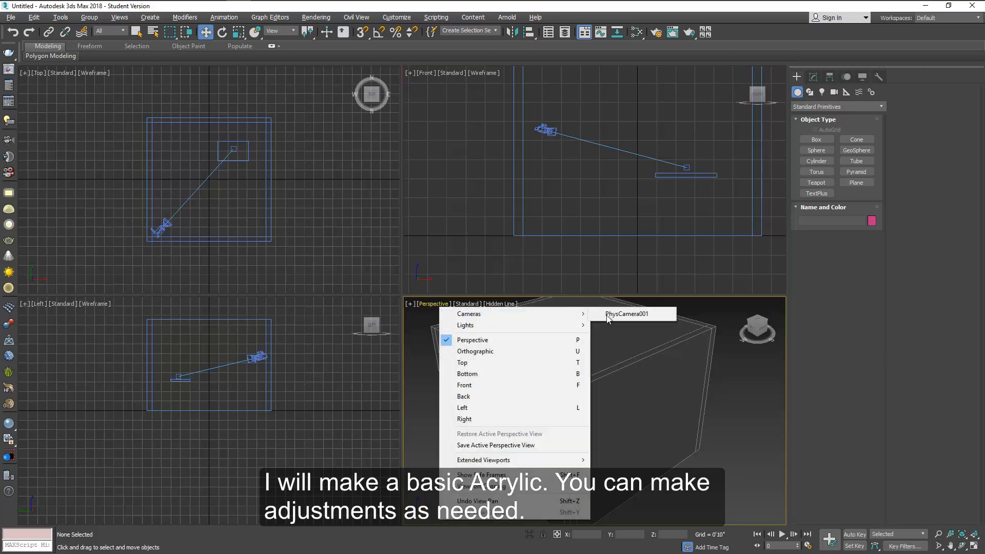
pyautogui.click(626, 314)
# Create a VRayIES light just below the ceiling in the Front view, aimed straight down past the box
pyautogui.click(729, 195)
pyautogui.click(822, 92)
pyautogui.click(836, 107)
pyautogui.click(801, 135)
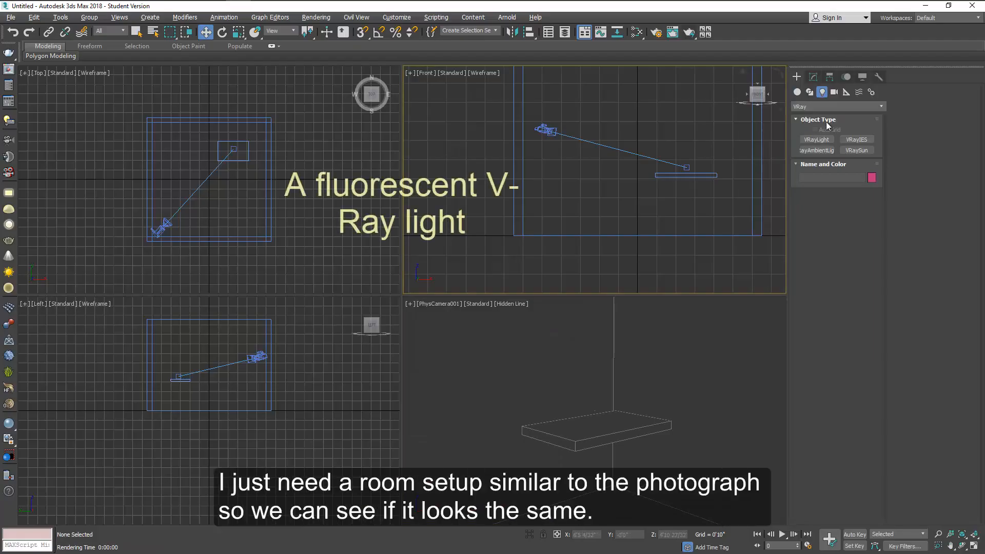
pyautogui.click(857, 140)
pyautogui.moveTo(666, 115); pyautogui.dragTo(667, 257)
pyautogui.rightClick(666, 257)
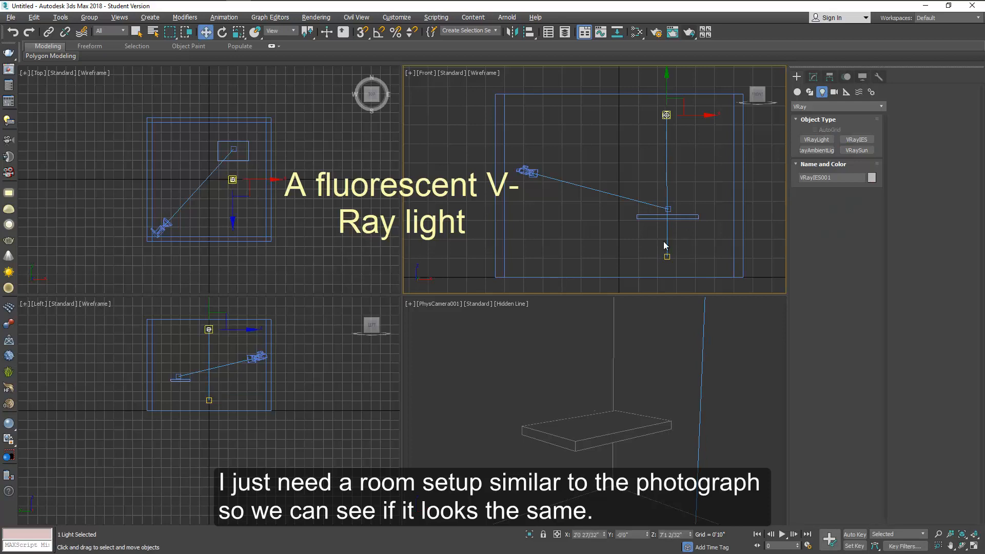
# Load the BESF1X4.IES profile from the fluorescent_ies folder into the VRayIES light
pyautogui.click(813, 77)
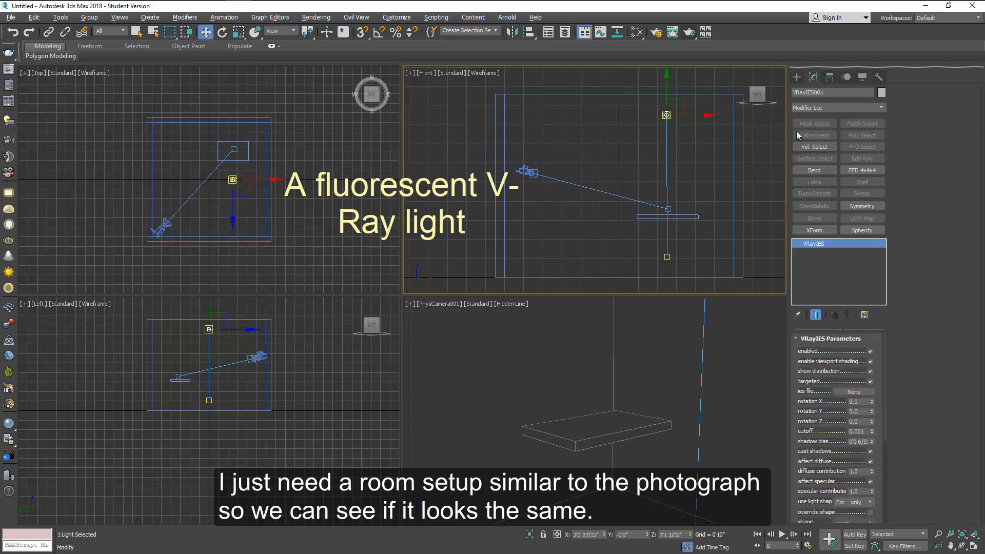
pyautogui.click(855, 391)
pyautogui.click(29, 140)
pyautogui.doubleClick(84, 78)
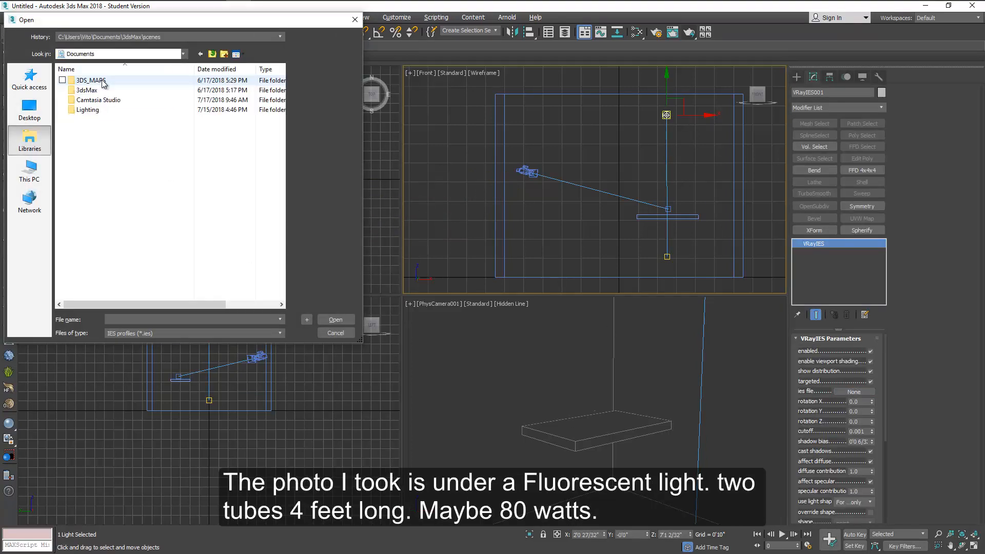
pyautogui.doubleClick(90, 109)
pyautogui.doubleClick(87, 81)
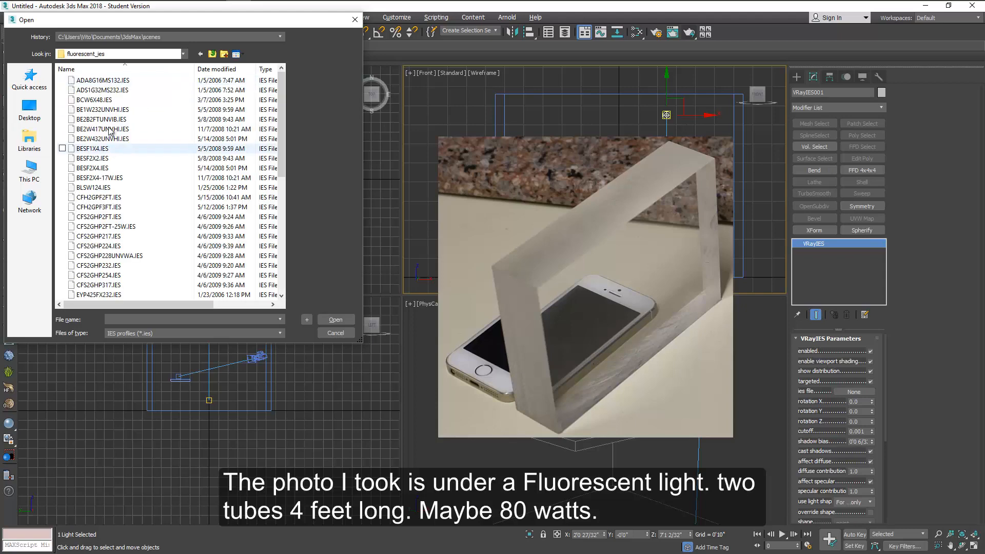
pyautogui.click(95, 147)
pyautogui.click(333, 320)
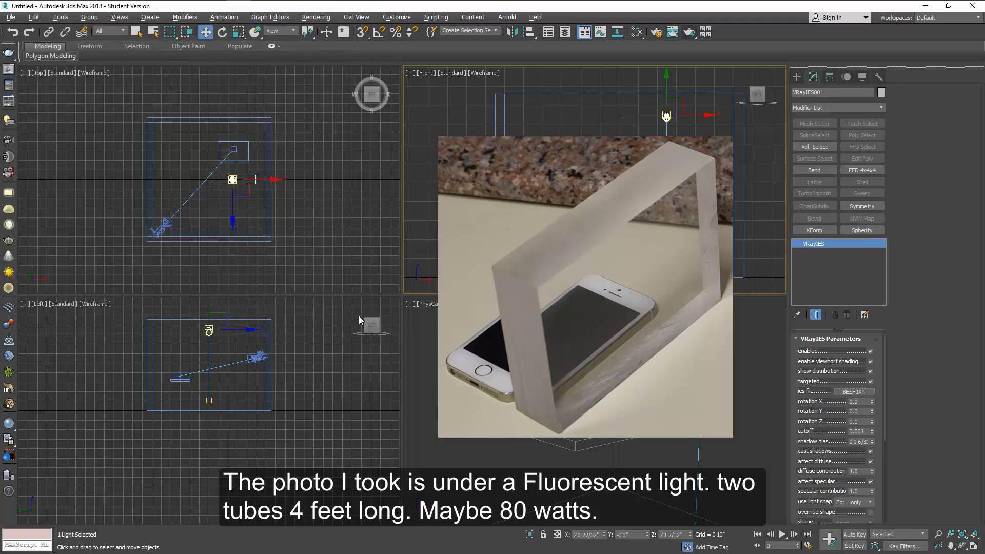
# Reposition the camera in the Top view beside the fluorescent light and set the tabletop box's length to 5'0"
pyautogui.scroll(4, 238, 203)
pyautogui.click(258, 199)
pyautogui.moveTo(258, 199); pyautogui.dragTo(211, 122)
pyautogui.scroll(-3, 272, 210)
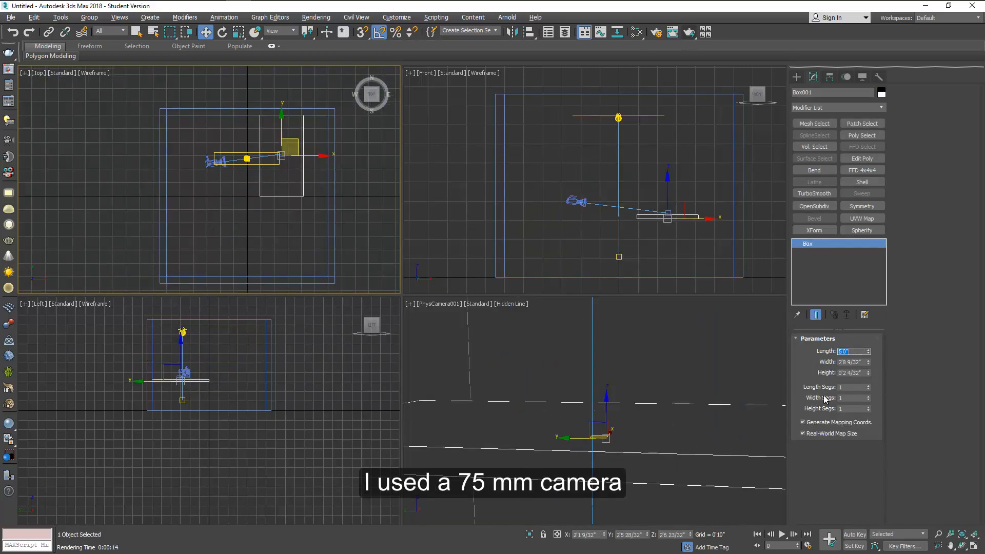
# Shift the tabletop box and camera target towards the nearest side wall, and move the camera closer to the target
pyautogui.moveTo(280, 153); pyautogui.dragTo(311, 142)
pyautogui.click(282, 154)
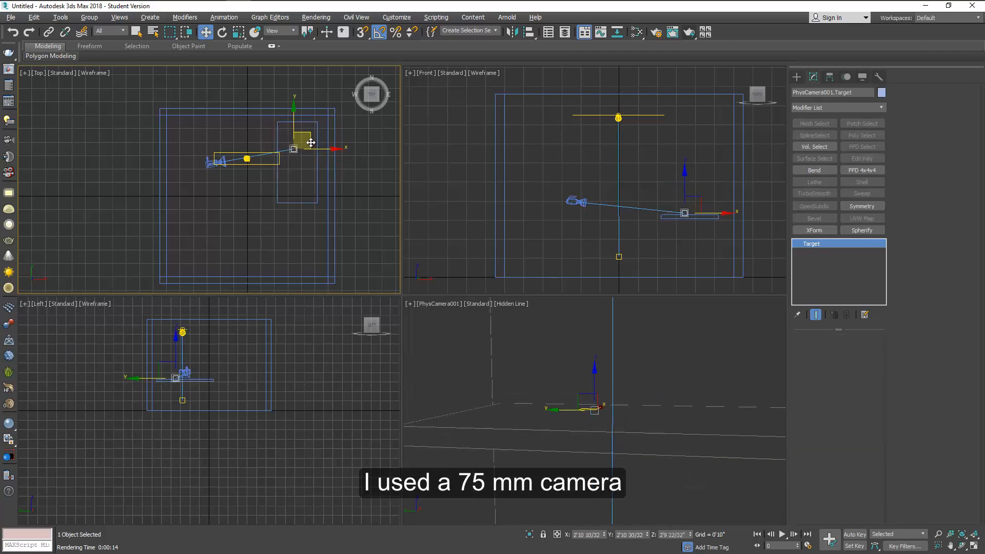
pyautogui.click(213, 163)
pyautogui.moveTo(216, 163); pyautogui.dragTo(229, 164)
pyautogui.click(257, 242)
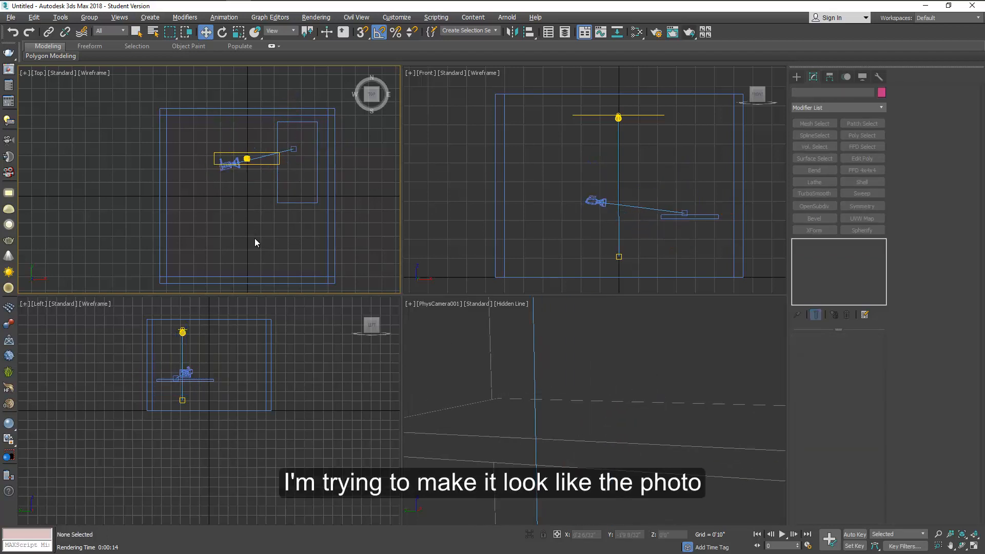
# Create a chamfer box about 4'9" long, 0'8" wide and 0'2" high in the Top view, along the tabletop's wall-side edge
pyautogui.click(797, 76)
pyautogui.click(837, 106)
pyautogui.click(810, 126)
pyautogui.click(817, 150)
pyautogui.scroll(4, 313, 170)
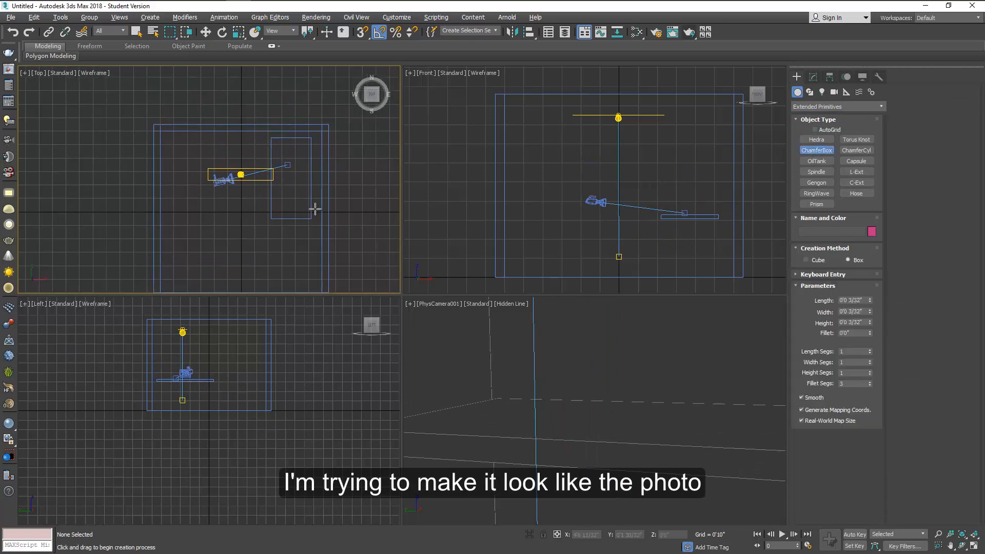
pyautogui.moveTo(291, 91); pyautogui.dragTo(311, 236)
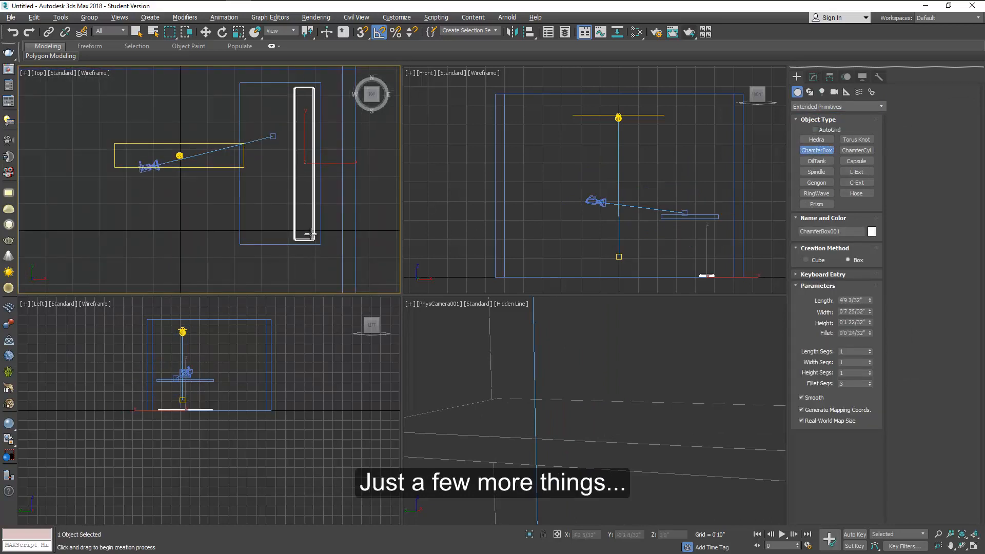
pyautogui.click(310, 236)
# Set the chamfer box's fillet to 0'0 6/32" and its fillet segments to 5
pyautogui.scroll(10, 704, 277)
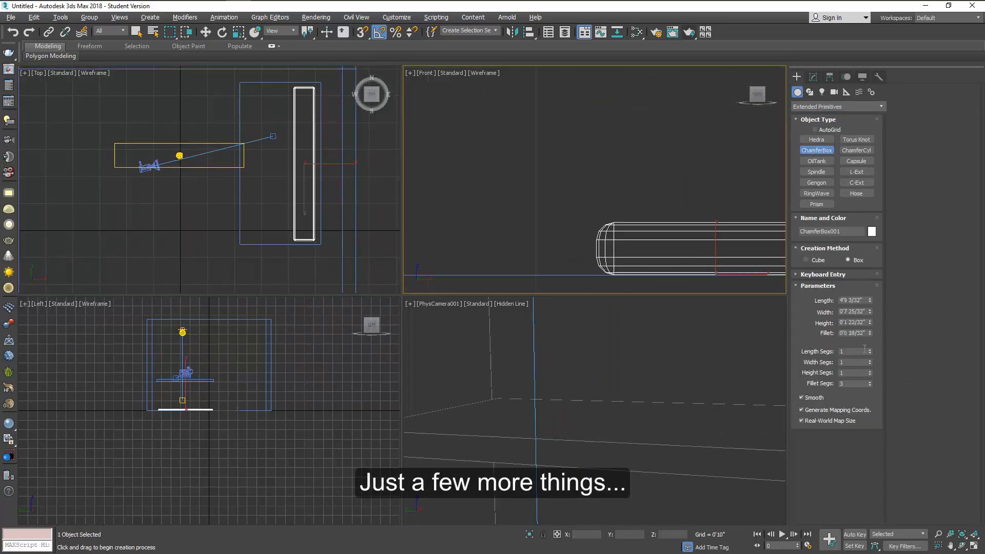
pyautogui.moveTo(870, 333)
pyautogui.mouseDown()
pyautogui.moveTo(874, 359)
pyautogui.moveTo(871, 339)
pyautogui.mouseUp()
pyautogui.click(870, 382)
pyautogui.click(870, 383)
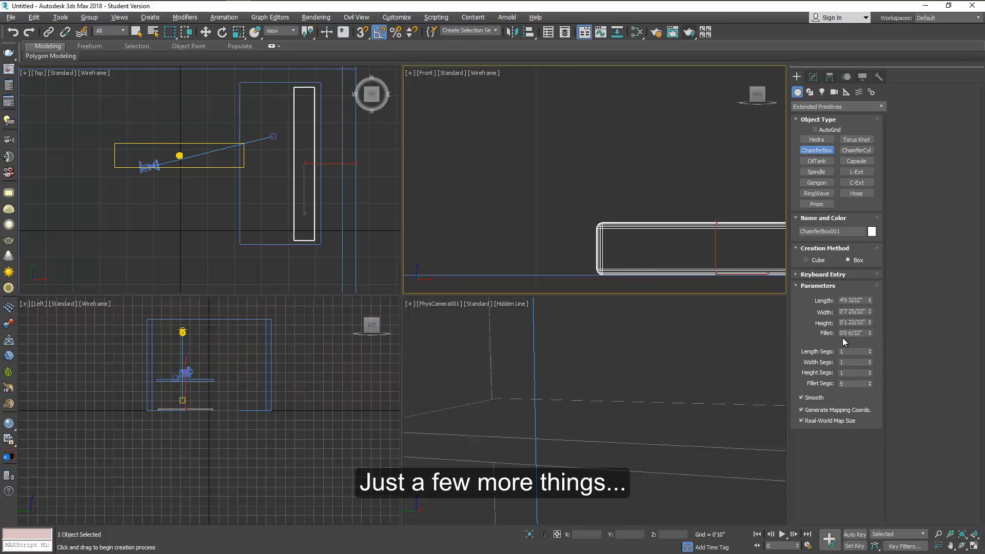
pyautogui.rightClick(187, 395)
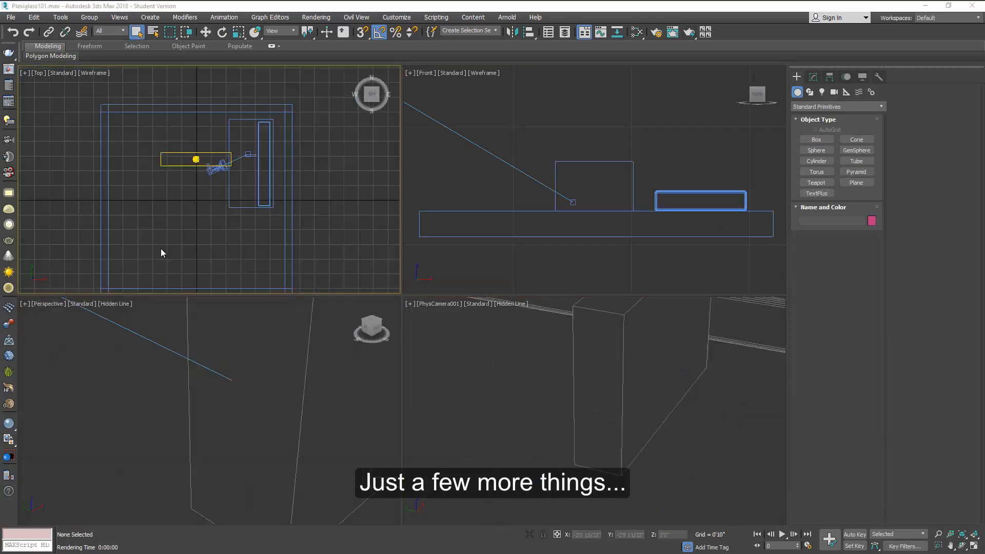
# Merge all objects from the iphone5 guides file into the scene
pyautogui.click(11, 17)
pyautogui.moveTo(22, 158)
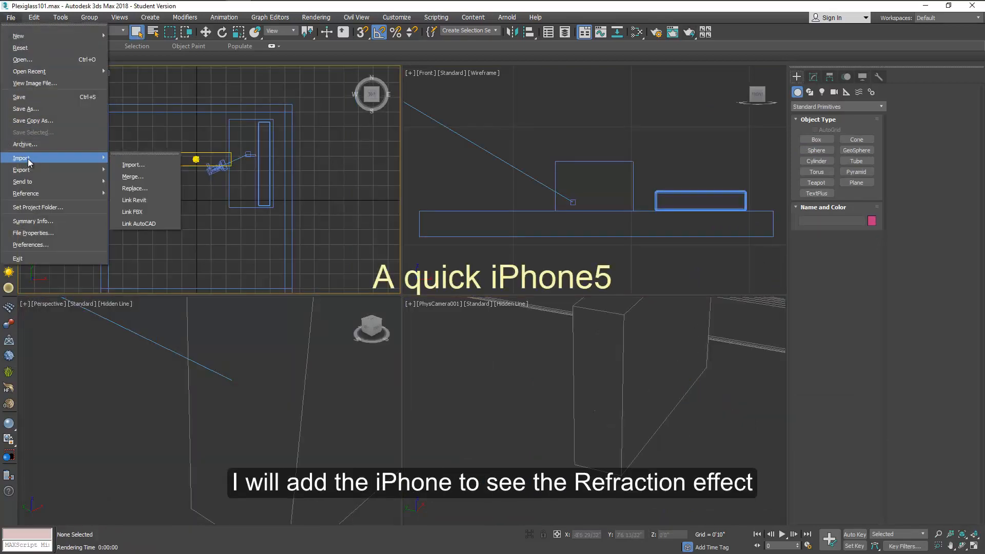
pyautogui.click(136, 176)
pyautogui.click(105, 75)
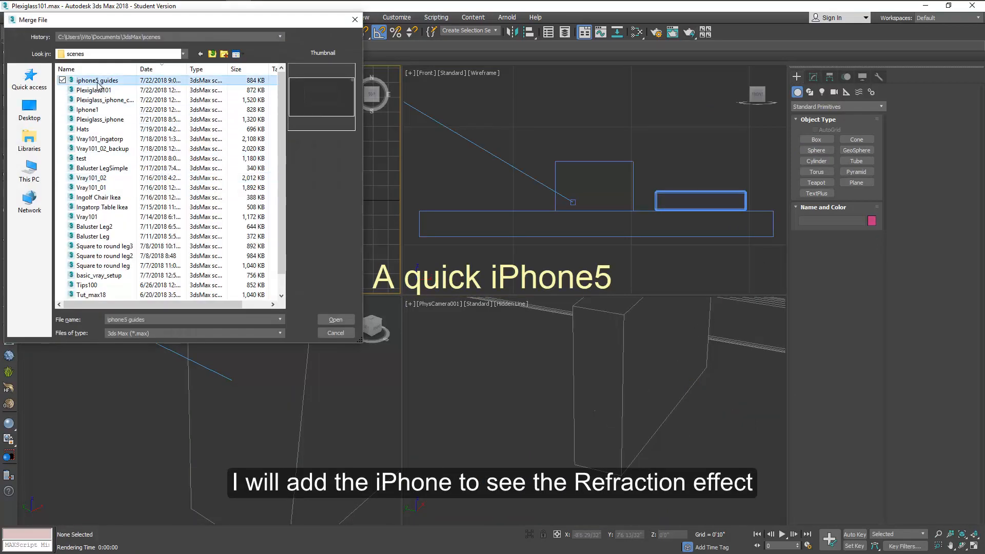
pyautogui.click(334, 317)
pyautogui.click(406, 347)
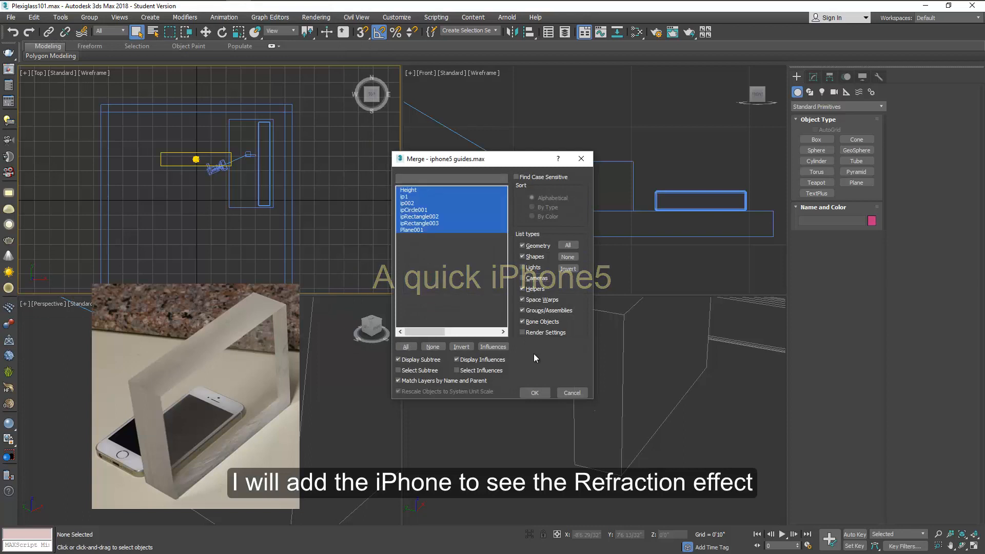
pyautogui.click(534, 393)
pyautogui.click(389, 290)
# Move the merged iPhone guide shapes up onto the tabletop, in front of the chamfer box
pyautogui.press('z')
pyautogui.click(206, 32)
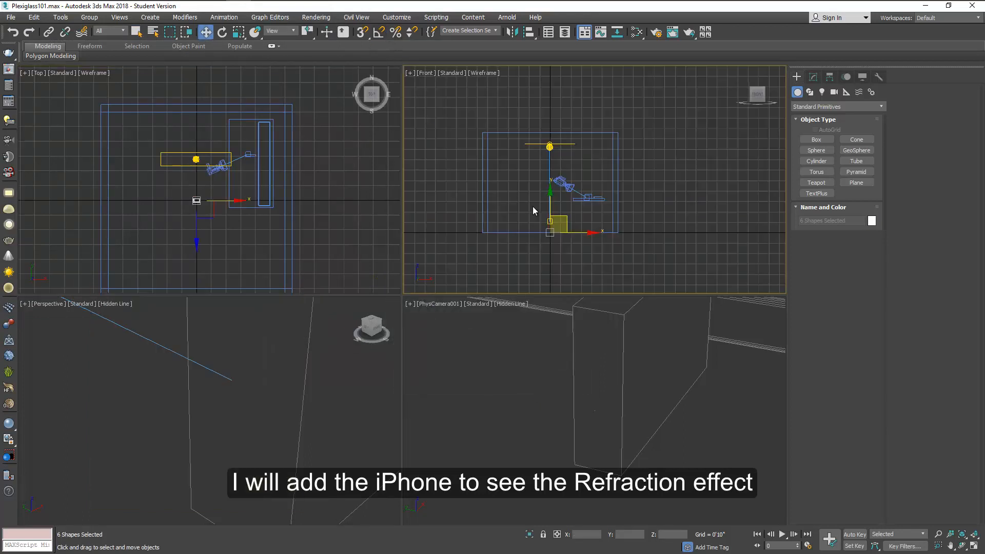
pyautogui.moveTo(215, 200); pyautogui.dragTo(275, 212)
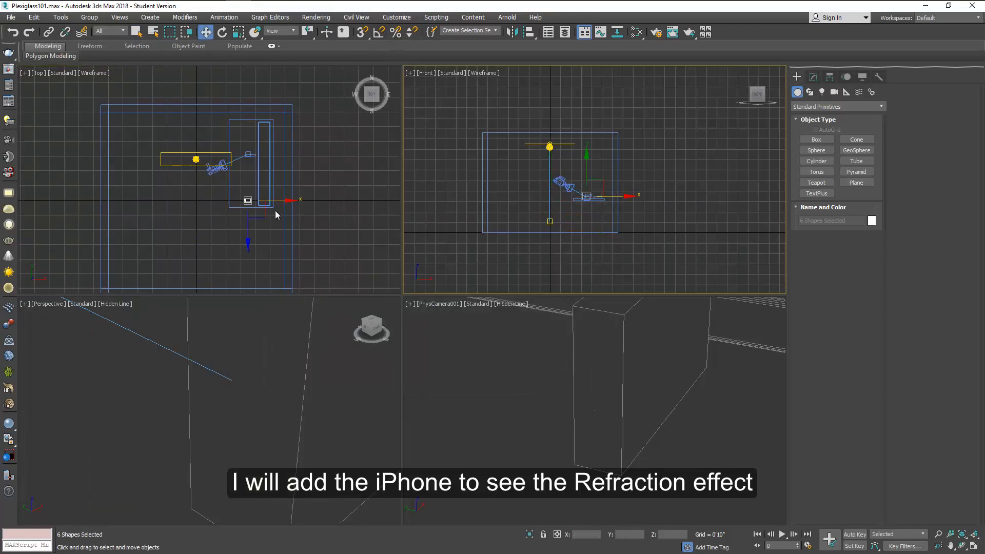
pyautogui.press('z')
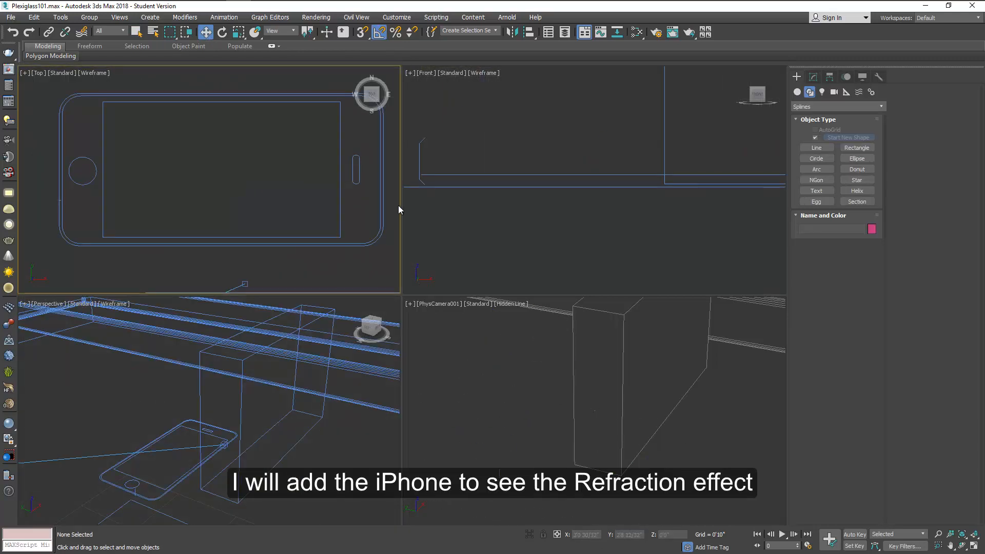
# Draw the phone's bevelled side profile in the Front view and sweep it around the outline rectangle as a custom section
pyautogui.click(415, 183)
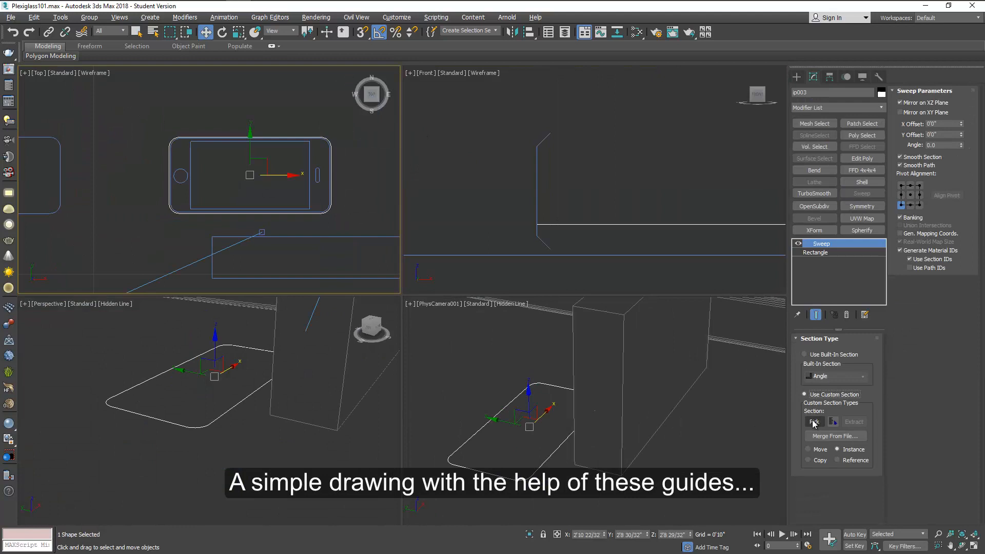
pyautogui.click(673, 183)
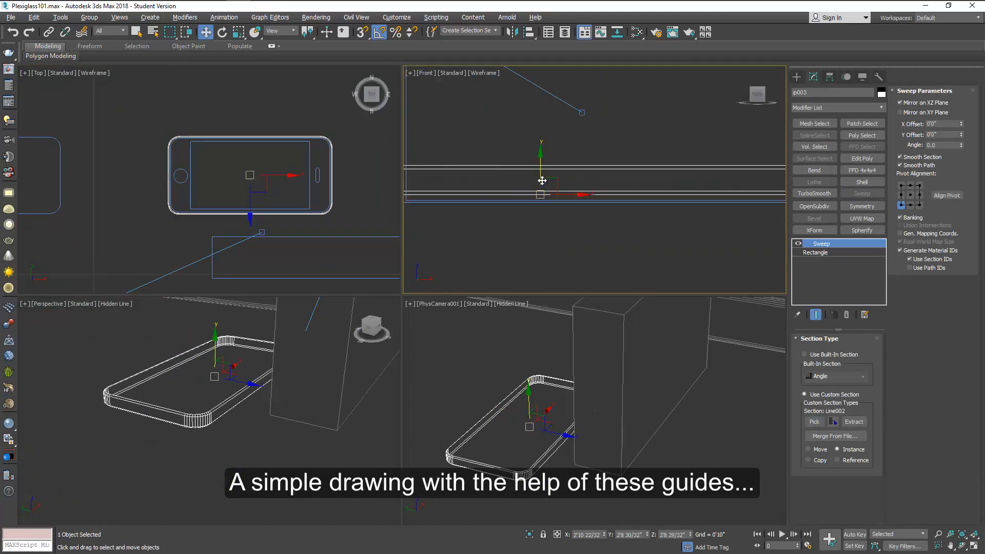
pyautogui.scroll(5, 539, 181)
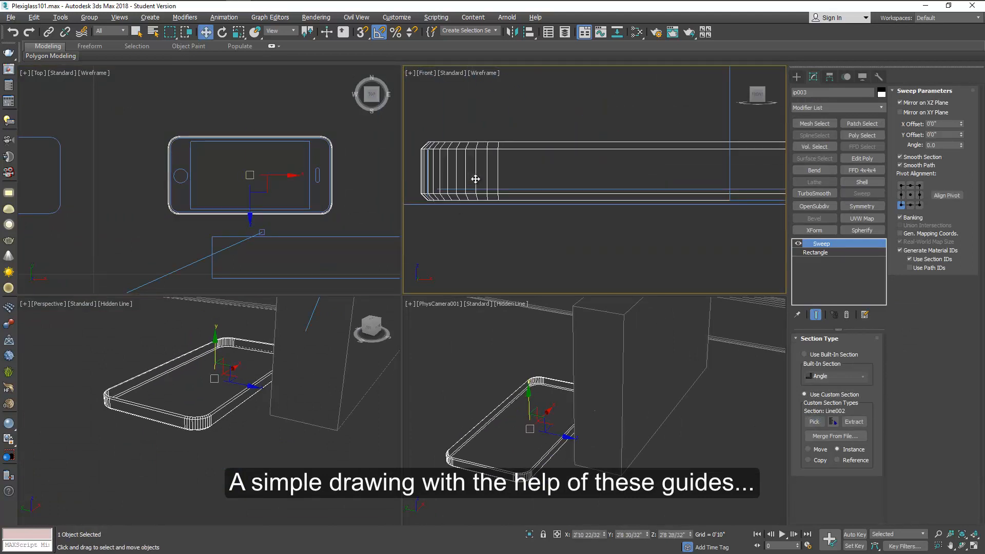
# Convert the swept phone body to an editable poly
pyautogui.rightClick(273, 351)
pyautogui.hotkey('alt', 'w')
pyautogui.rightClick(299, 302)
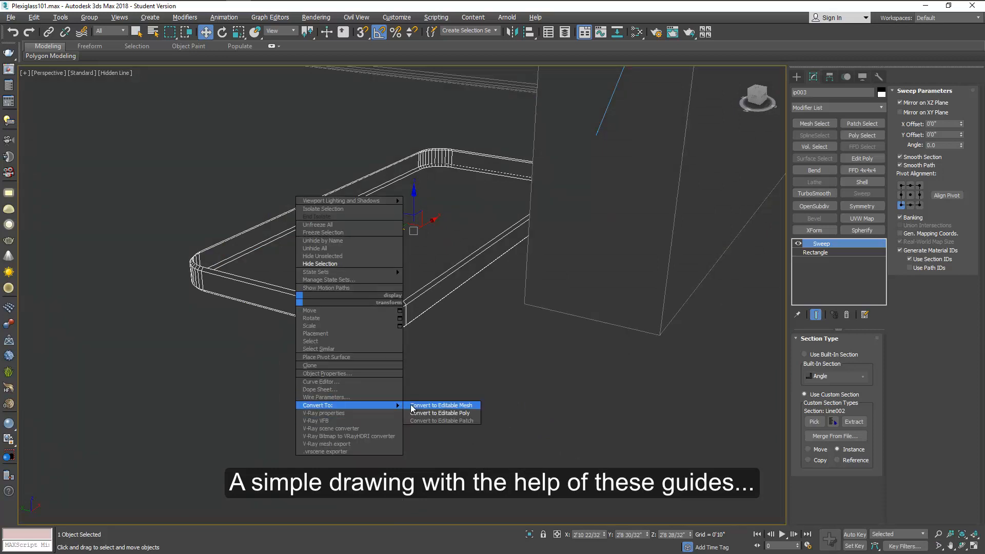
pyautogui.click(447, 407)
# Create a linear shape named top from the phone body's upper border
pyautogui.press('3')
pyautogui.click(425, 284)
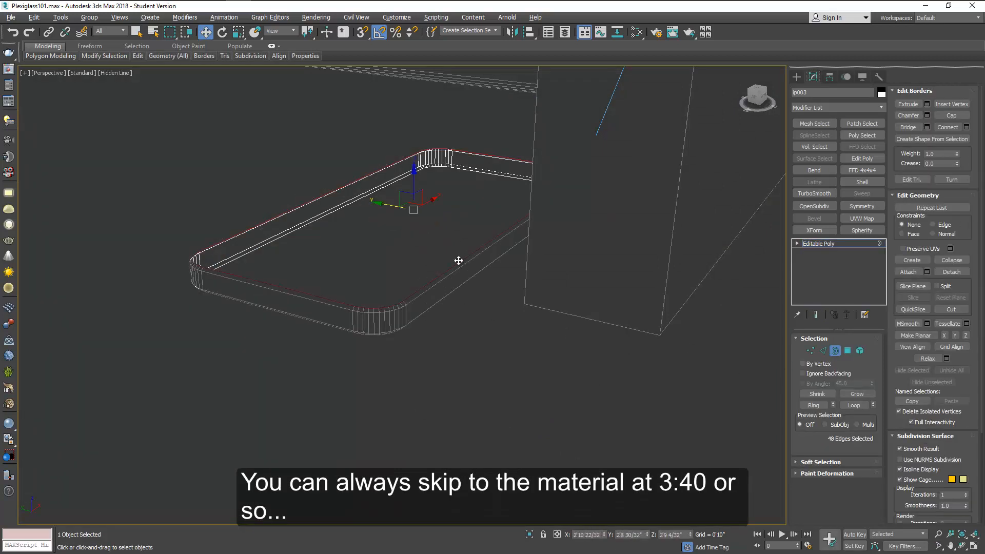
pyautogui.click(932, 139)
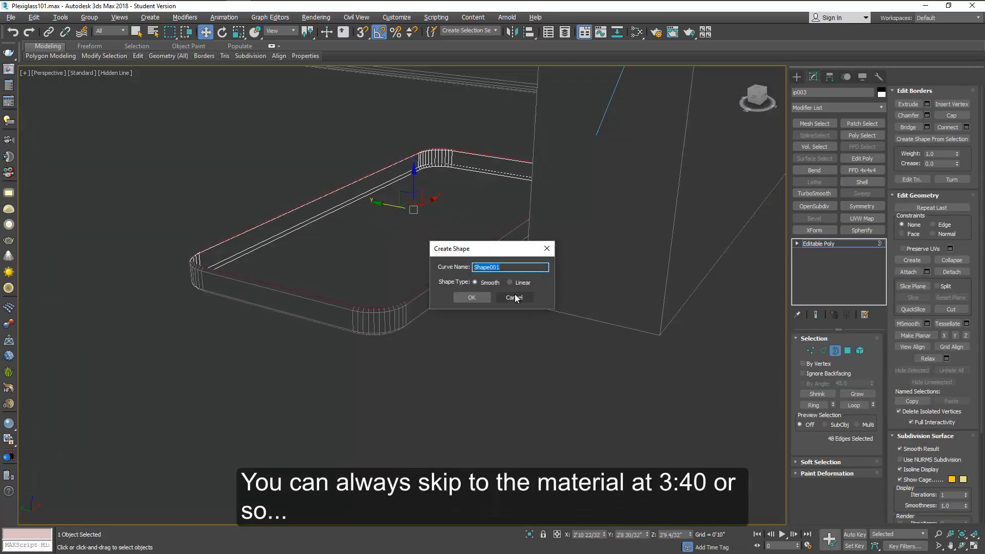
pyautogui.click(510, 283)
pyautogui.click(471, 298)
# Extrude the top shape by 0'0 2/32" and convert it to an editable poly
pyautogui.click(152, 32)
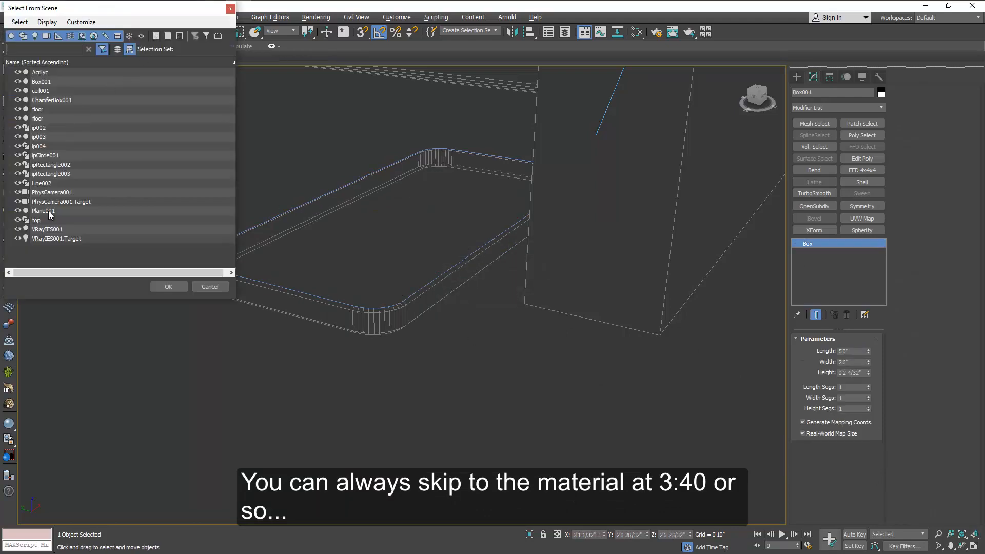
pyautogui.doubleClick(60, 226)
pyautogui.click(882, 107)
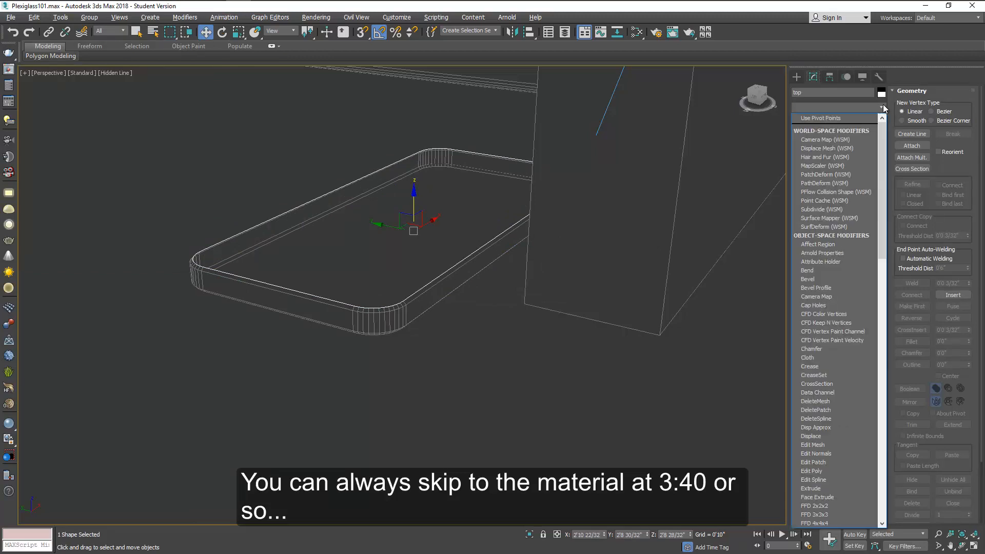
pyautogui.click(841, 489)
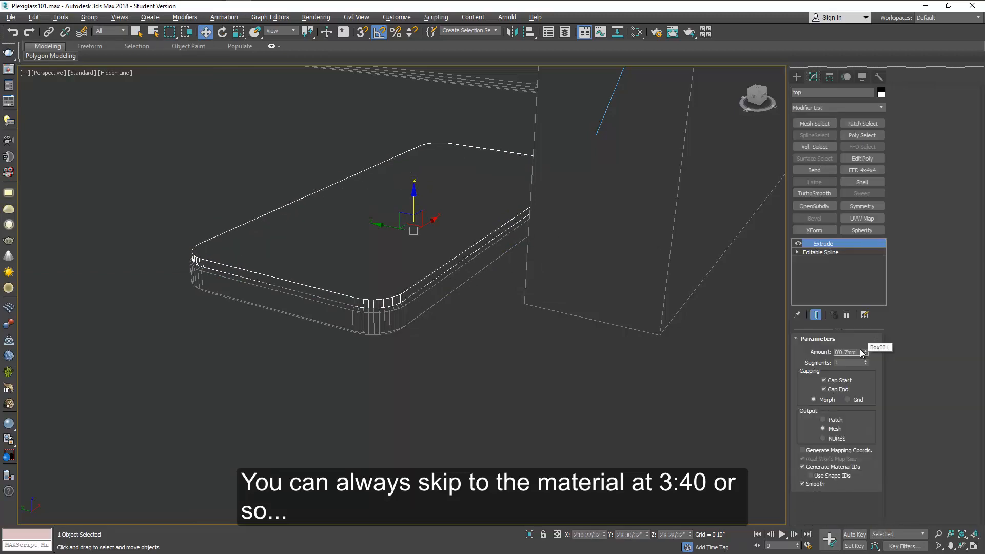
pyautogui.press('Return')
pyautogui.rightClick(410, 214)
pyautogui.moveTo(493, 319)
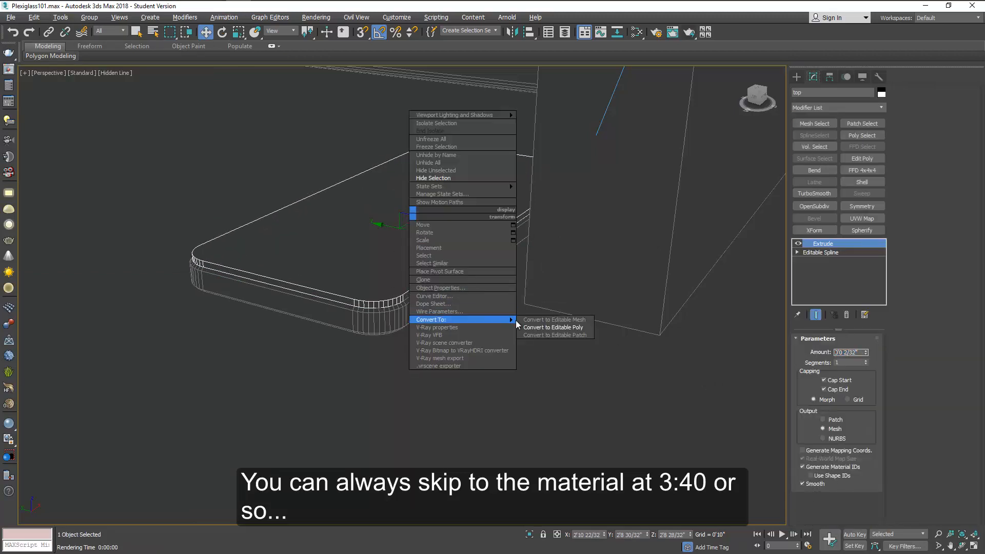
pyautogui.click(529, 327)
# Lower the extruded top slab in the Front view so it sits partly inside the phone body's rim
pyautogui.hotkey('alt', 'w')
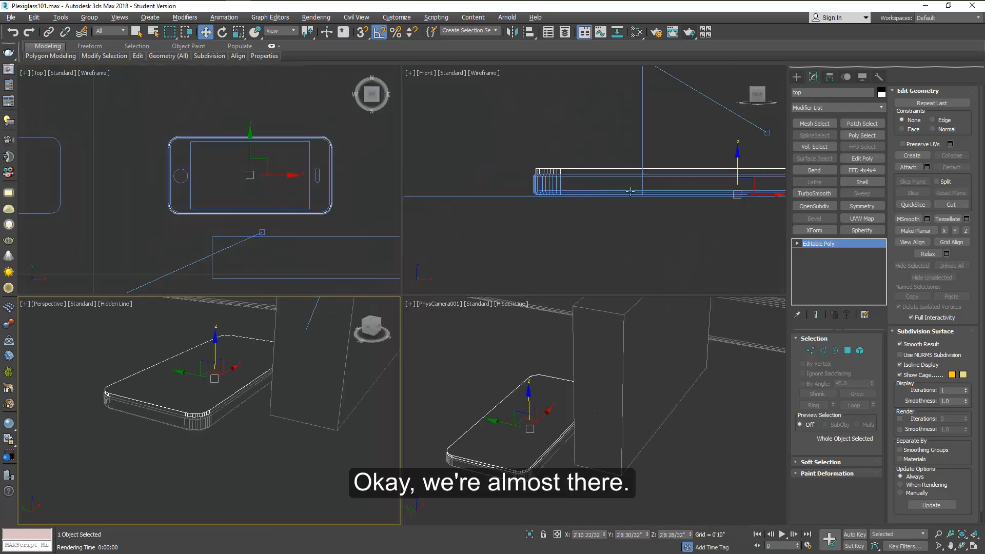
pyautogui.moveTo(630, 191); pyautogui.dragTo(525, 206, button='middle')
pyautogui.moveTo(631, 171); pyautogui.dragTo(630, 178)
pyautogui.scroll(6, 431, 188)
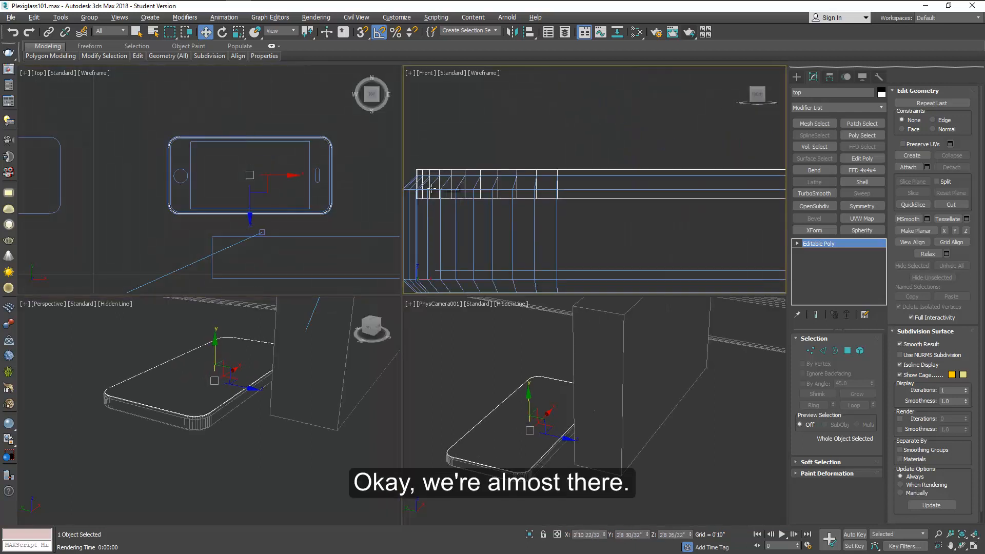
pyautogui.moveTo(431, 188); pyautogui.dragTo(485, 176, button='middle')
# Connect the top slab's long edges with two segments, pinched outward to match the short ends of the screen guide
pyautogui.middleClick(349, 303)
pyautogui.hotkey('alt', 'w')
pyautogui.keyDown('alt'); pyautogui.moveTo(349, 294); pyautogui.dragTo(346, 296, button='middle'); pyautogui.keyUp('alt')
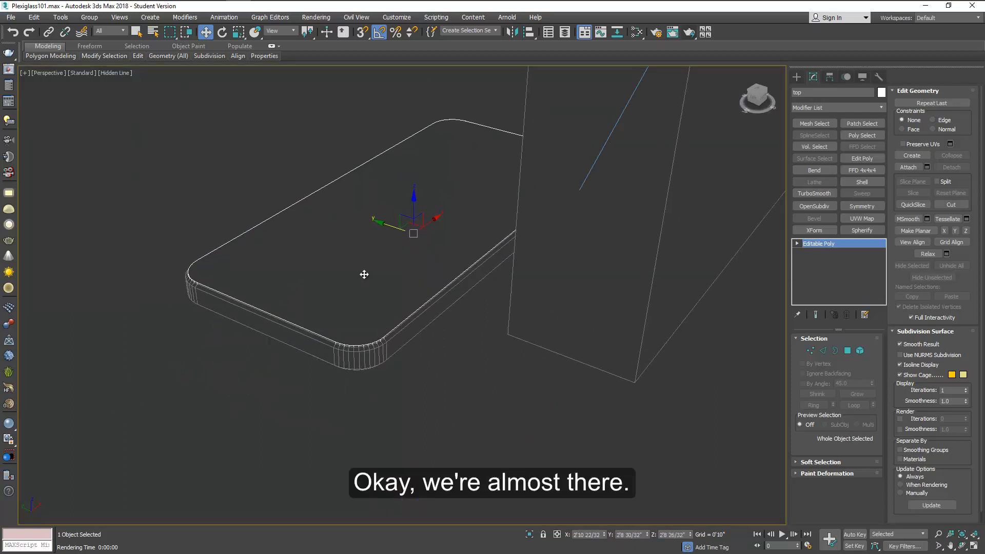
pyautogui.click(824, 352)
pyautogui.moveTo(303, 171); pyautogui.dragTo(376, 217)
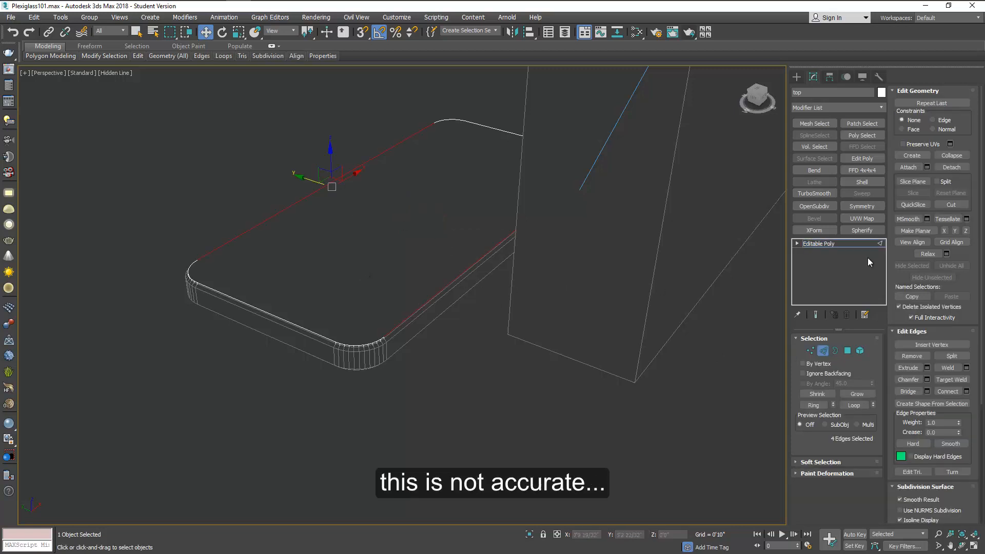
pyautogui.click(967, 391)
pyautogui.hotkey('alt', 'w')
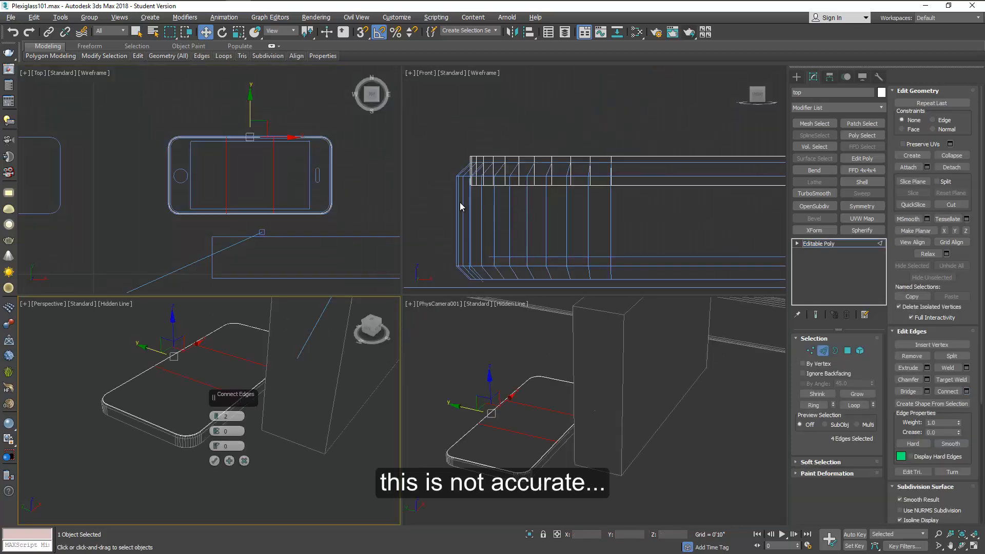
pyautogui.middleClick(275, 185)
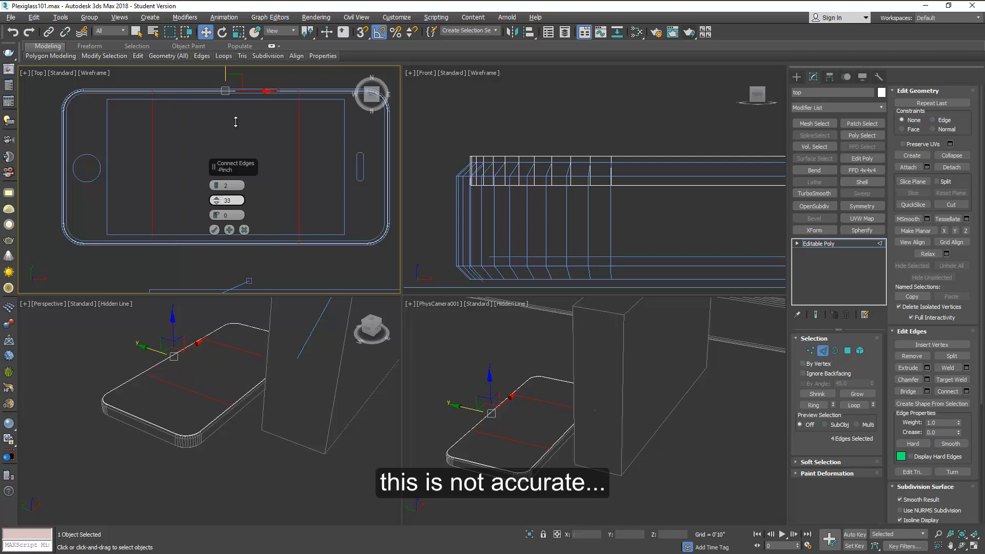
pyautogui.click(215, 230)
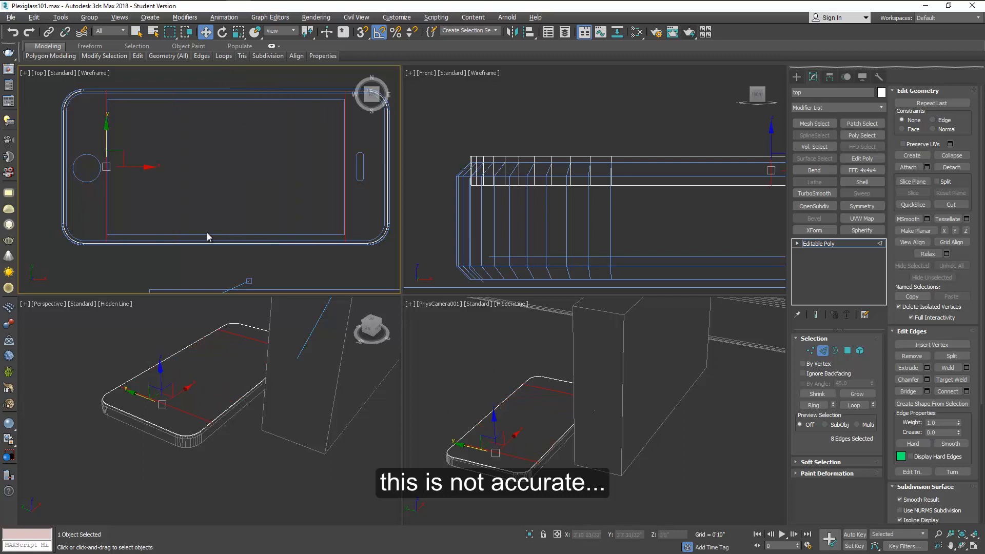
# Connect the top slab's crosswise edges with two segments and a pinch of 87 to follow the screen guide's long sides
pyautogui.moveTo(49, 169); pyautogui.dragTo(399, 183)
pyautogui.click(967, 391)
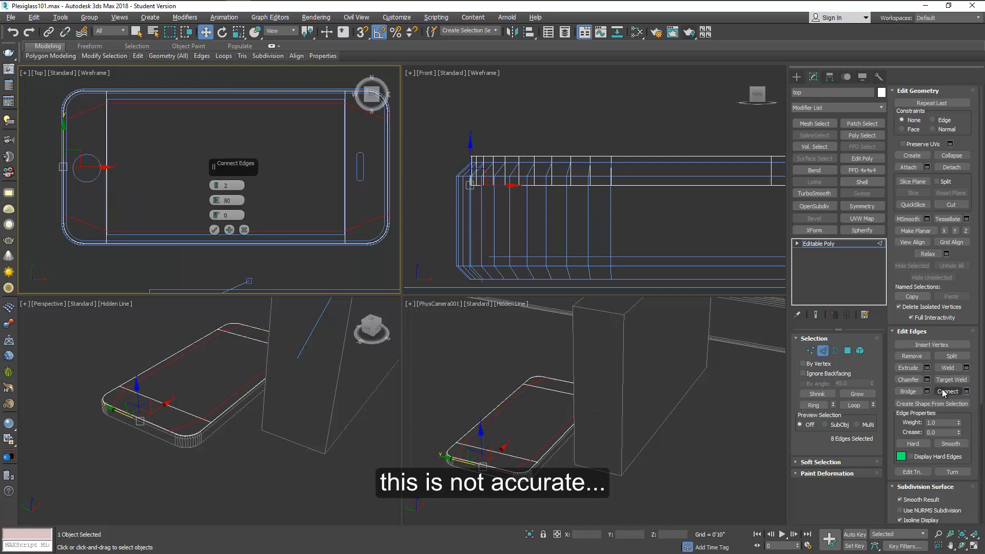
pyautogui.hotkey('alt', 'w')
pyautogui.moveTo(407, 303); pyautogui.dragTo(408, 307)
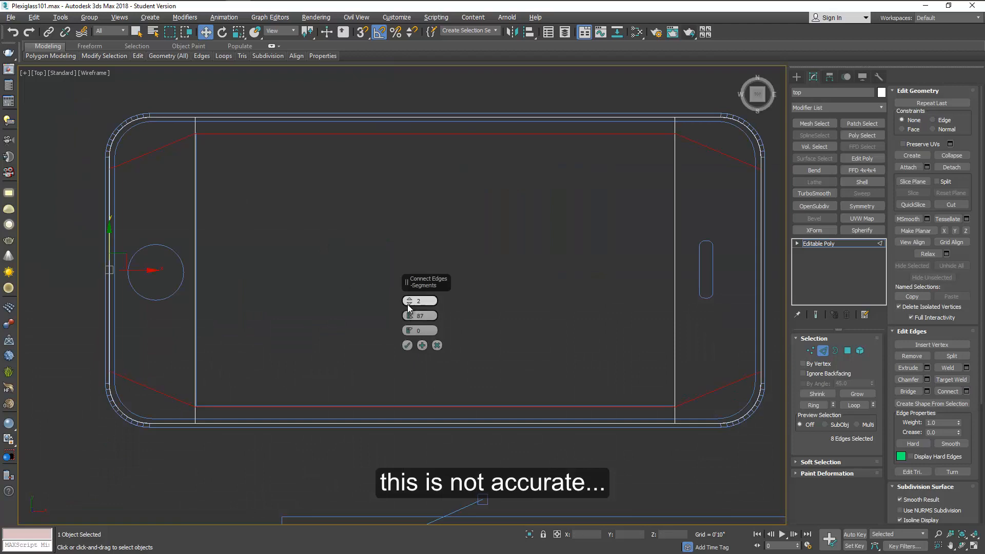
pyautogui.click(408, 345)
pyautogui.hotkey('alt', 'w')
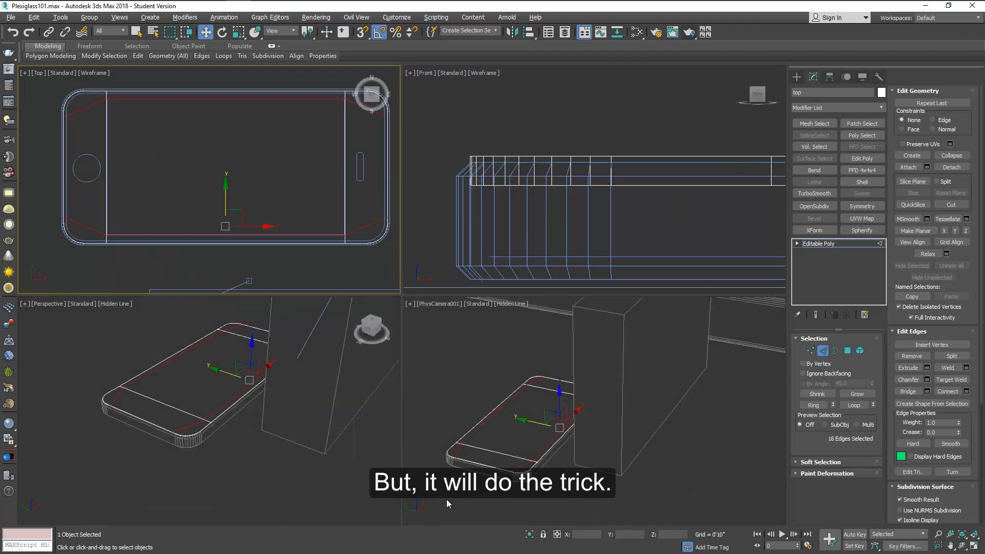
pyautogui.click(823, 352)
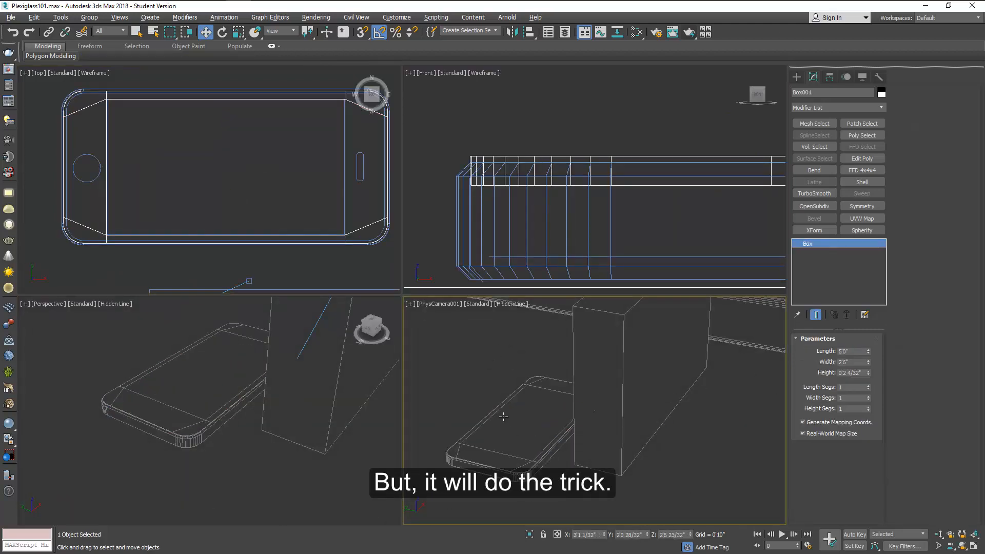
# Select the phone's top slab and add the Gold1 material from the V-Ray metals library to the Slate Material Editor
pyautogui.click(513, 433)
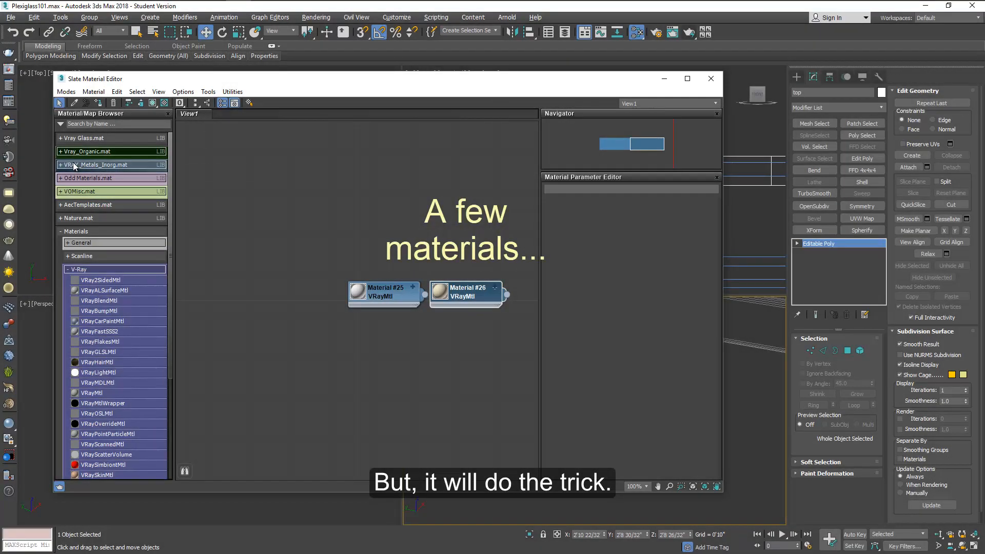
pyautogui.click(75, 166)
pyautogui.moveTo(84, 309); pyautogui.dragTo(290, 165)
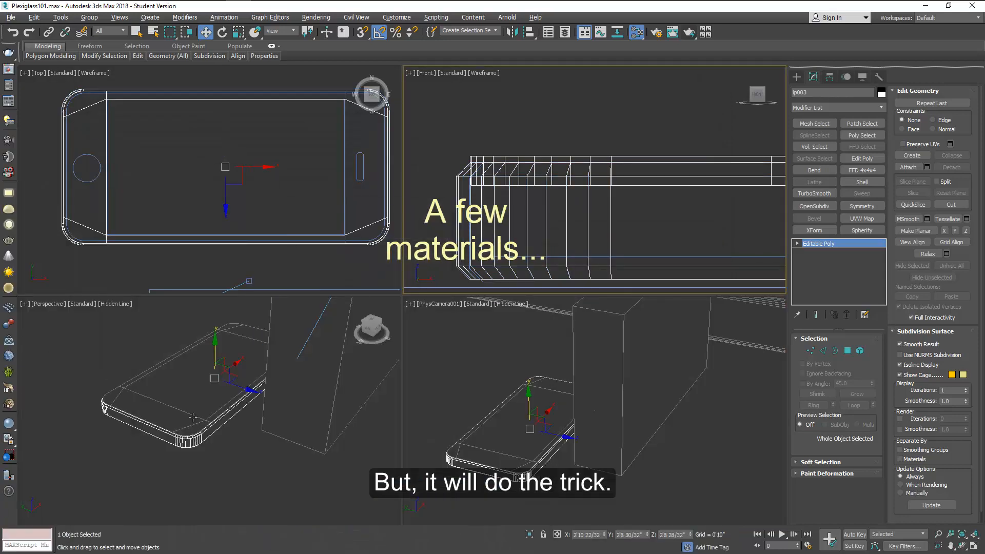
# Select the phone body's side-wall polygon loop, followed by the bevelled polygon bands above and below it
pyautogui.hotkey('alt', 'w')
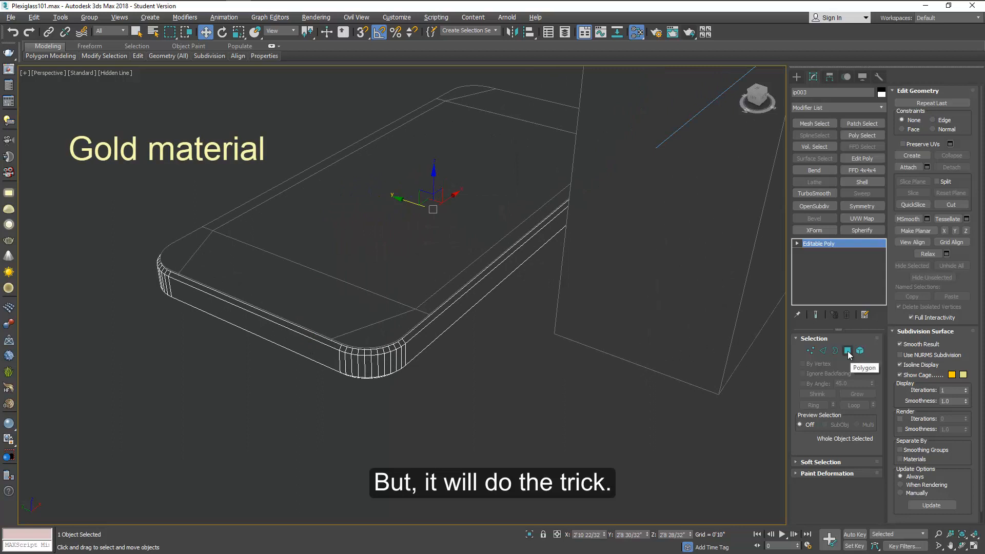
pyautogui.click(847, 351)
pyautogui.click(395, 360)
pyautogui.keyDown('shift'); pyautogui.click(397, 364); pyautogui.keyUp('shift')
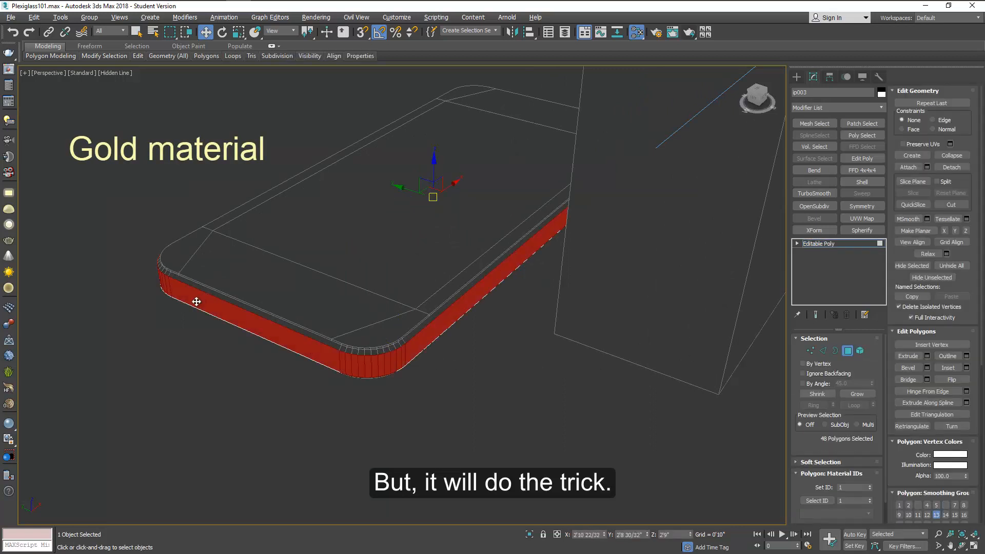
pyautogui.click(406, 386)
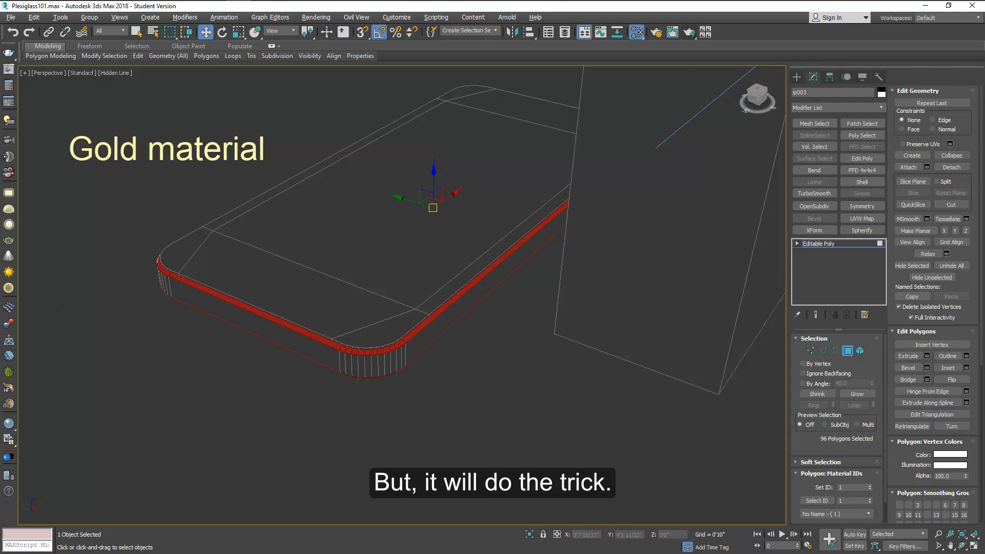
# Set up a new VRayMtl with a reflection glossiness of 0.97 for the phone's bevelled bands and leave polygon editing
pyautogui.press('m')
pyautogui.click(315, 187)
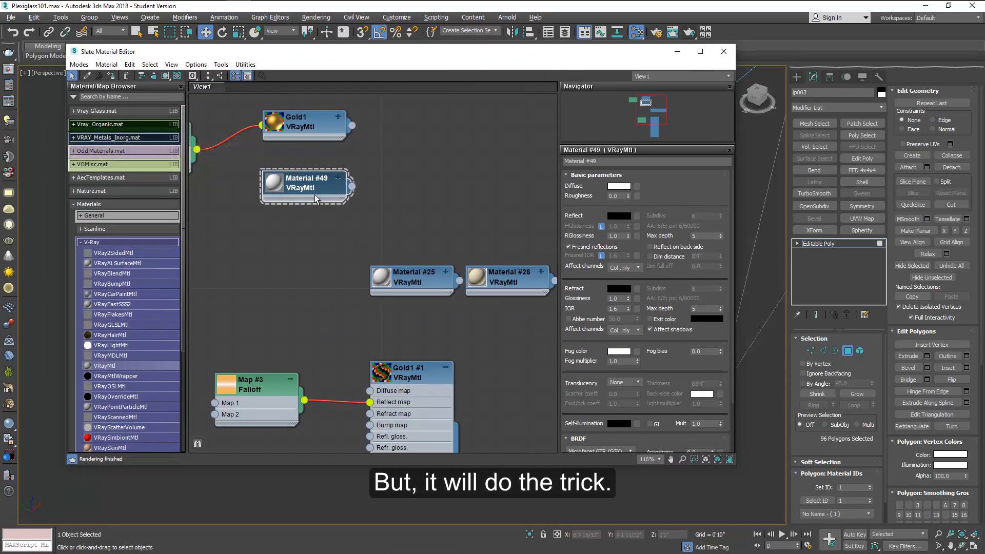
pyautogui.doubleClick(315, 195)
pyautogui.moveTo(365, 53); pyautogui.dragTo(372, 327)
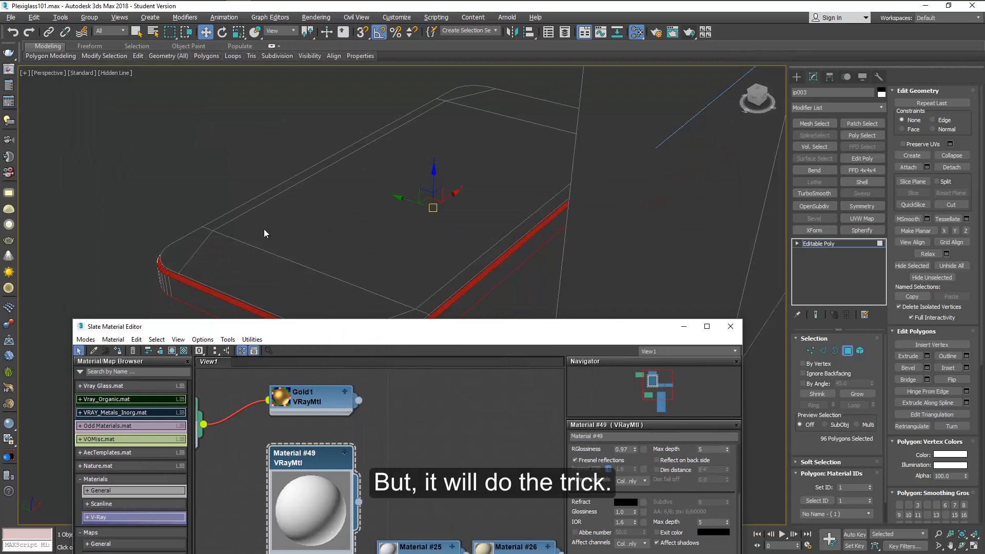
pyautogui.click(848, 351)
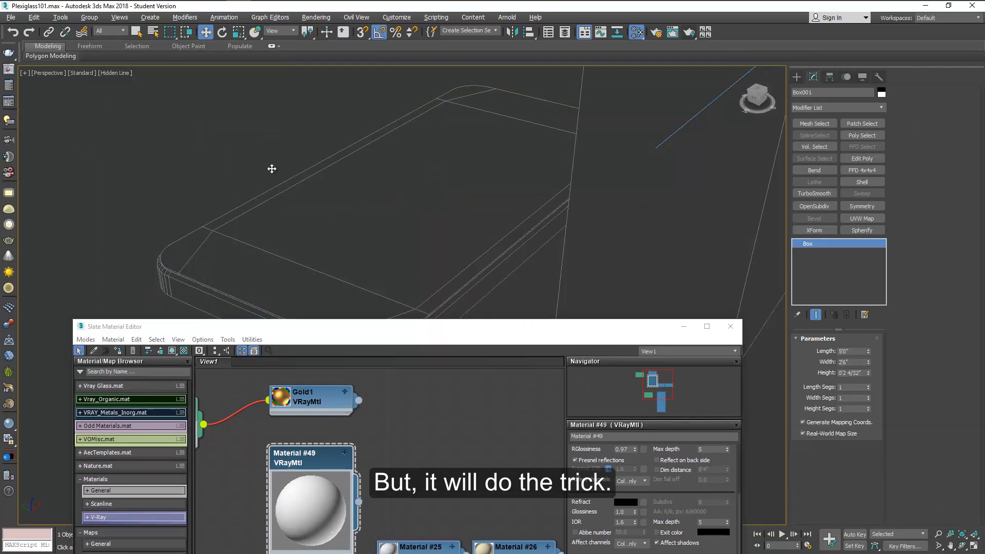
# Select the phone's top slab polygons, excluding the central screen face, and assign the white Material #49 to them
pyautogui.click(278, 202)
pyautogui.click(847, 351)
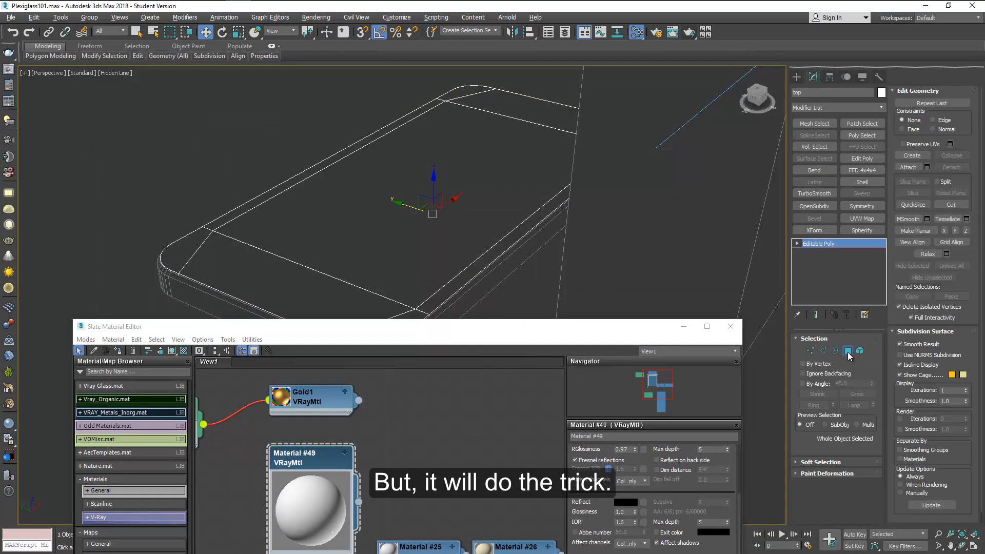
pyautogui.click(347, 243)
pyautogui.click(857, 394)
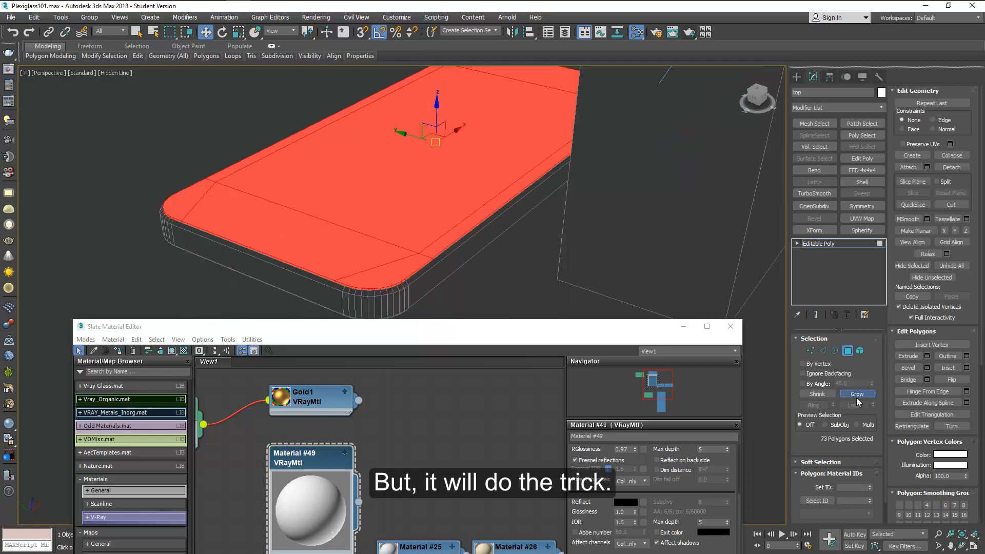
pyautogui.keyDown('alt'); pyautogui.click(439, 196); pyautogui.keyUp('alt')
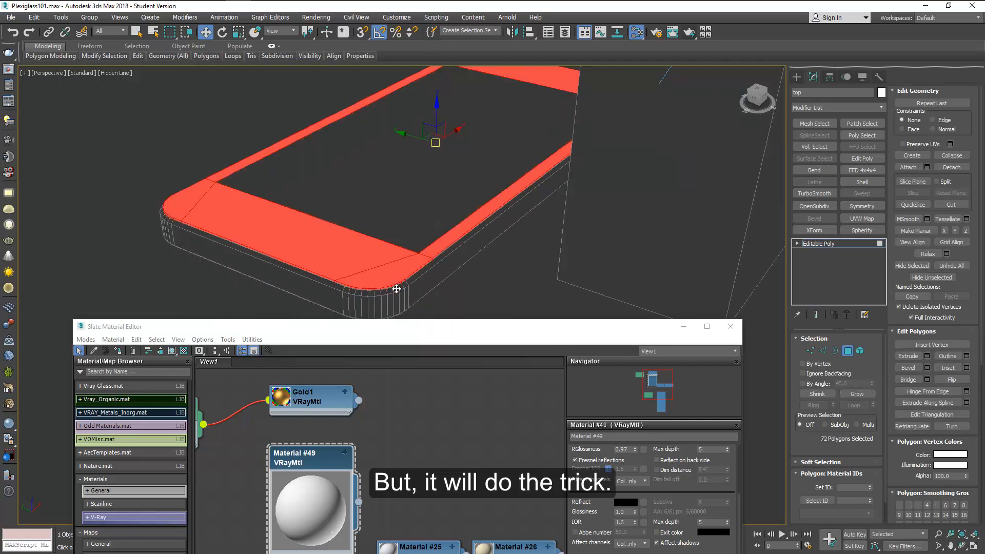
pyautogui.click(294, 359)
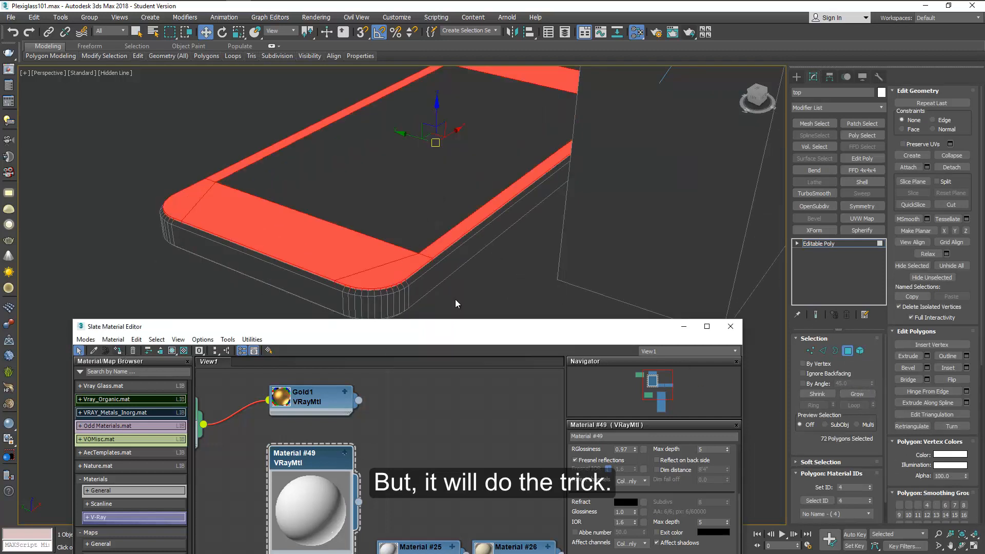
# Invert the polygon selection to the screen face, set up a black VRayMtl for it, and leave material and polygon editing
pyautogui.hotkey('ctrl', 'i')
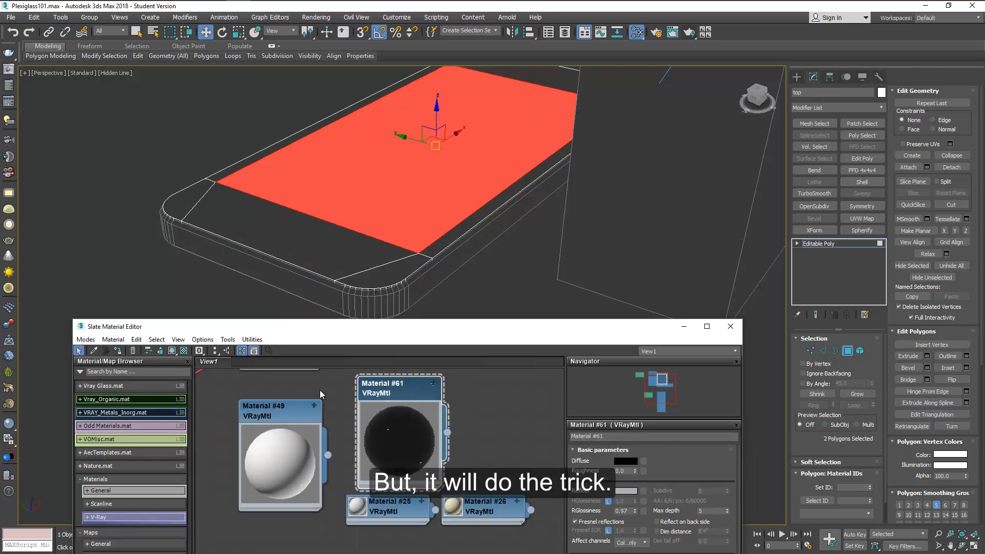
pyautogui.click(731, 327)
pyautogui.press('4')
# Restore the multi-viewport layout and render the scene with the finished phone
pyautogui.moveTo(502, 308); pyautogui.dragTo(463, 416, button='middle')
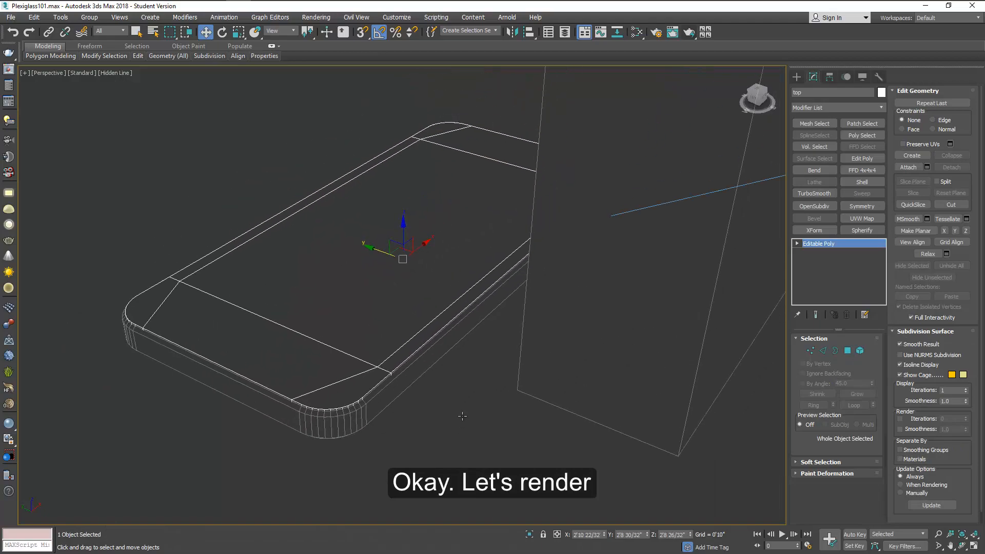
pyautogui.hotkey('alt', 'w')
pyautogui.hotkey('shift', 'q')
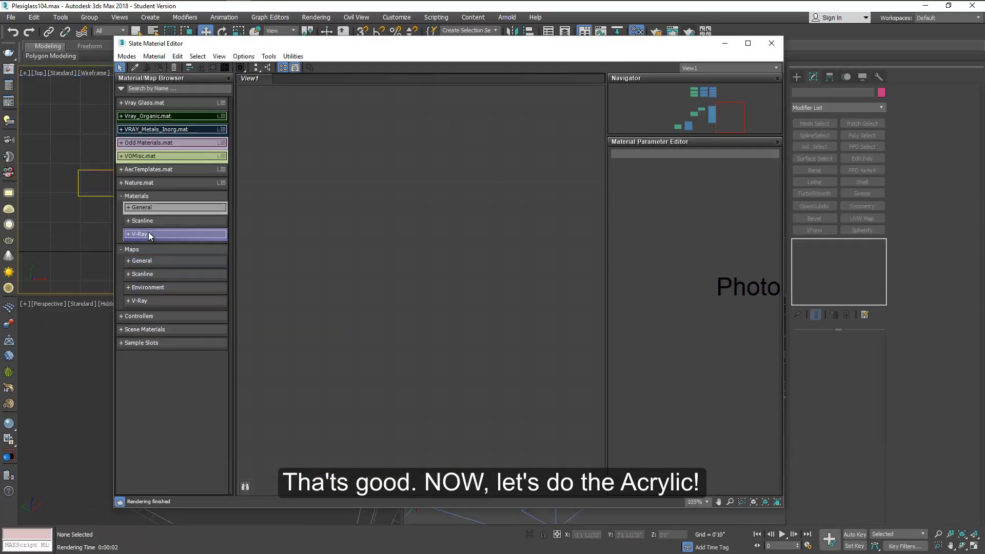
# Add a new VRayMtl for the acrylic to an empty area of the node view and open its parameters
pyautogui.click(140, 233)
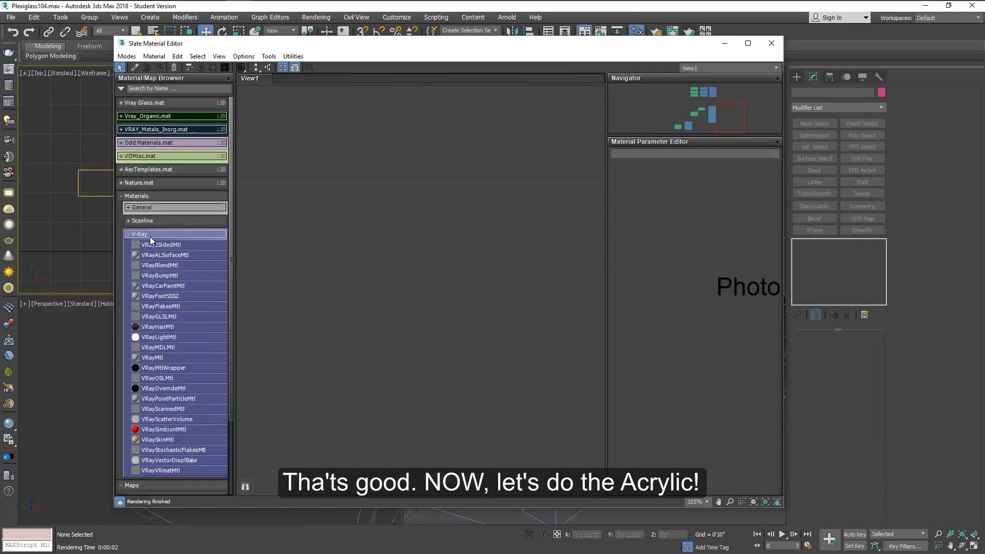
pyautogui.moveTo(145, 359); pyautogui.dragTo(478, 184)
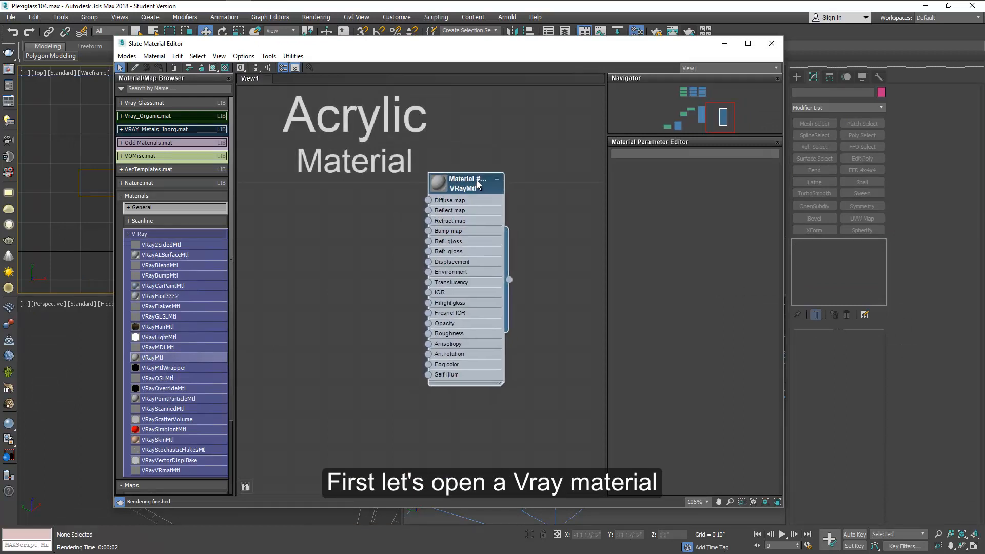
pyautogui.doubleClick(477, 184)
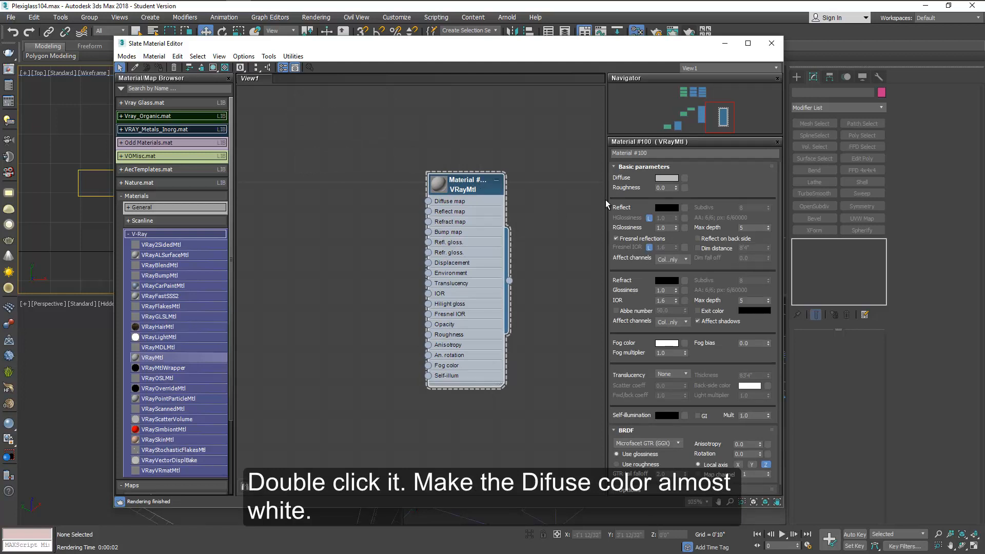
# Set the acrylic material's diffuse colour to a near-white value of 240 and its BRDF type to Blinn
pyautogui.click(667, 180)
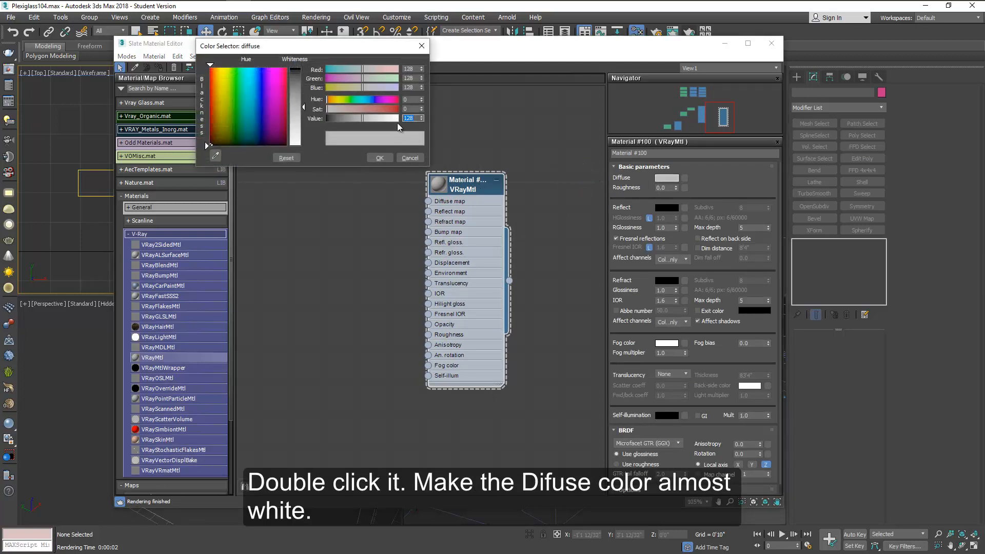
pyautogui.press('Return')
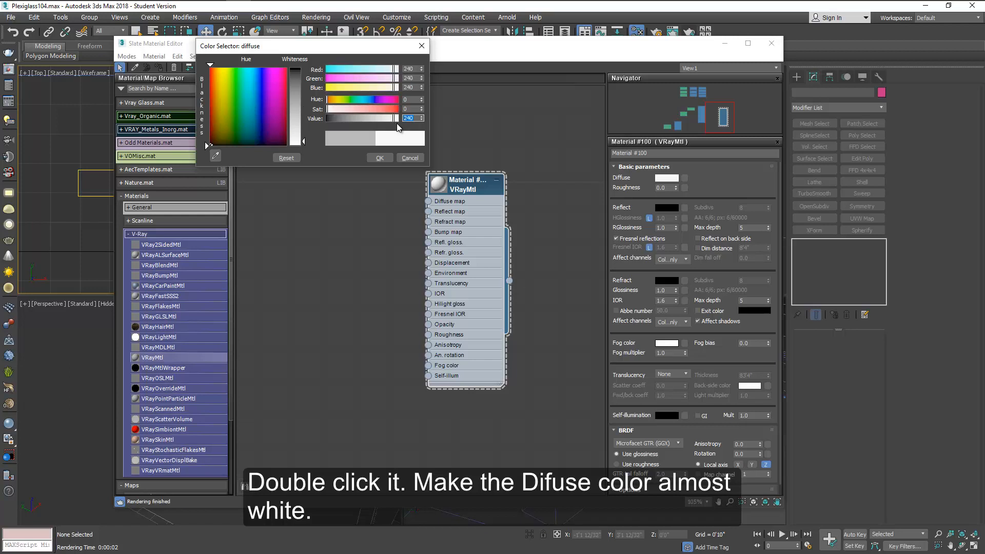
pyautogui.click(390, 159)
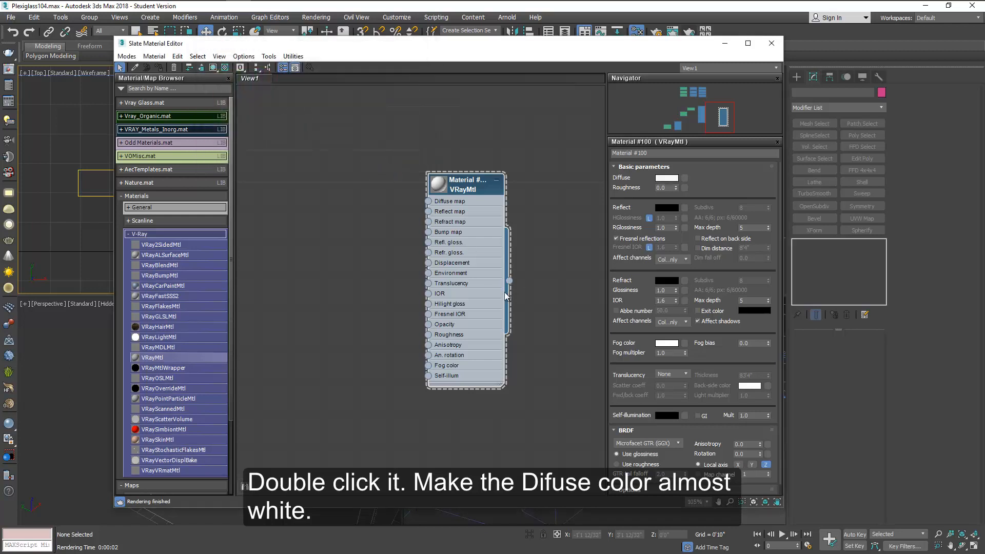
pyautogui.click(650, 444)
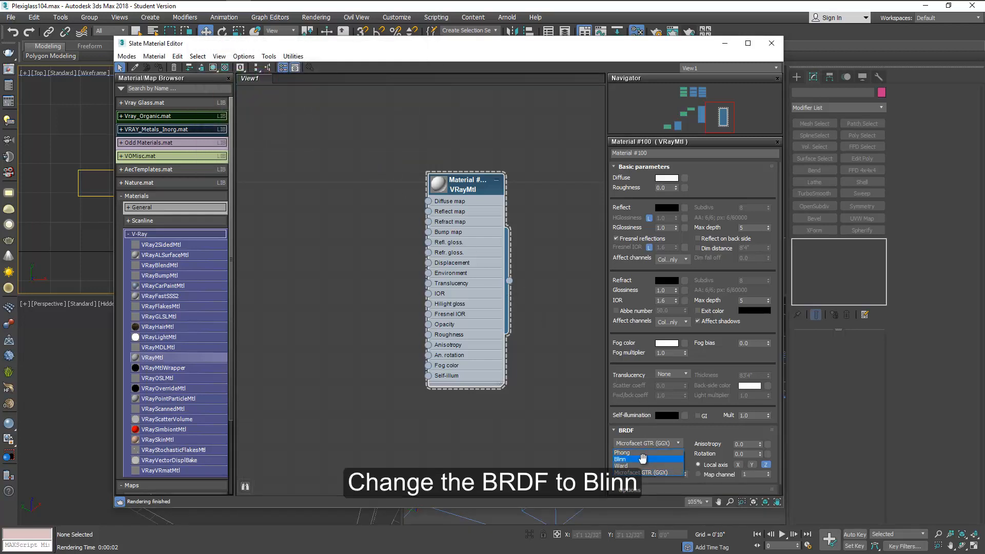
pyautogui.click(643, 459)
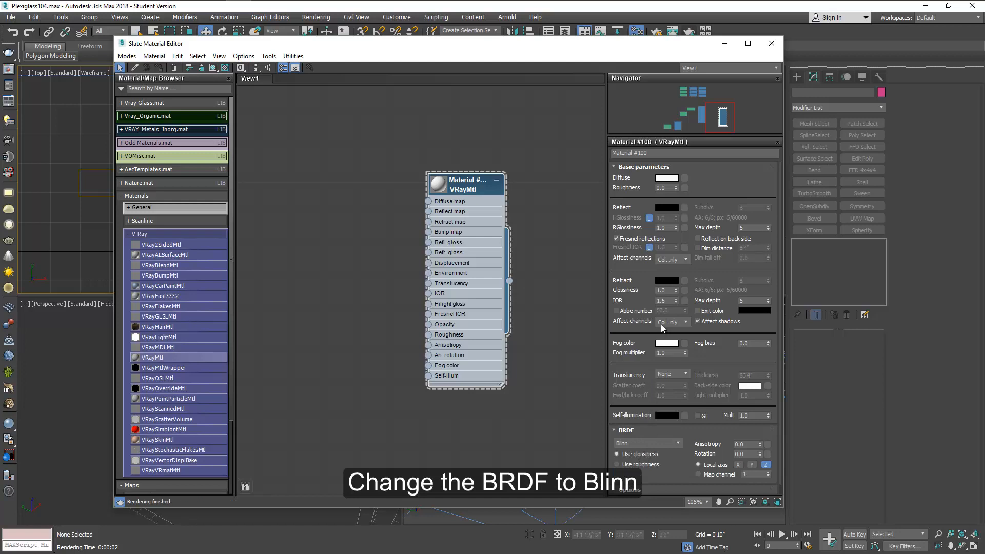
# Set the acrylic material's refraction colour to a near-white value of 240
pyautogui.click(665, 282)
pyautogui.click(409, 118)
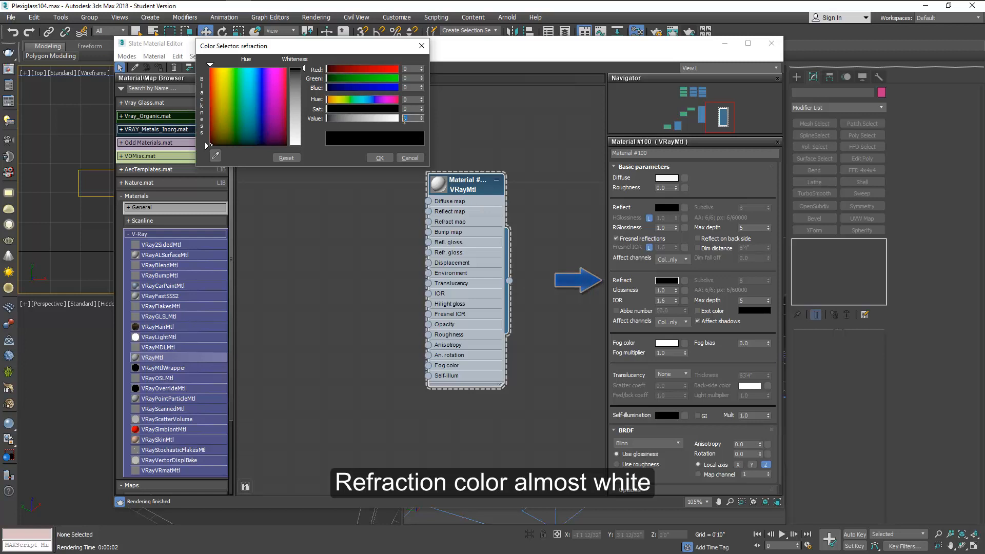
pyautogui.write('240')
pyautogui.press('Return')
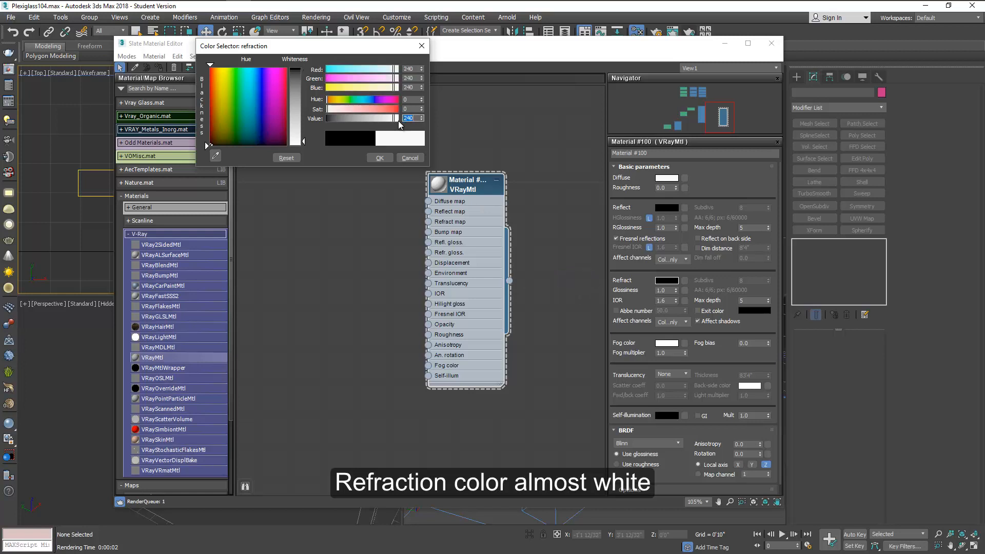
pyautogui.click(379, 158)
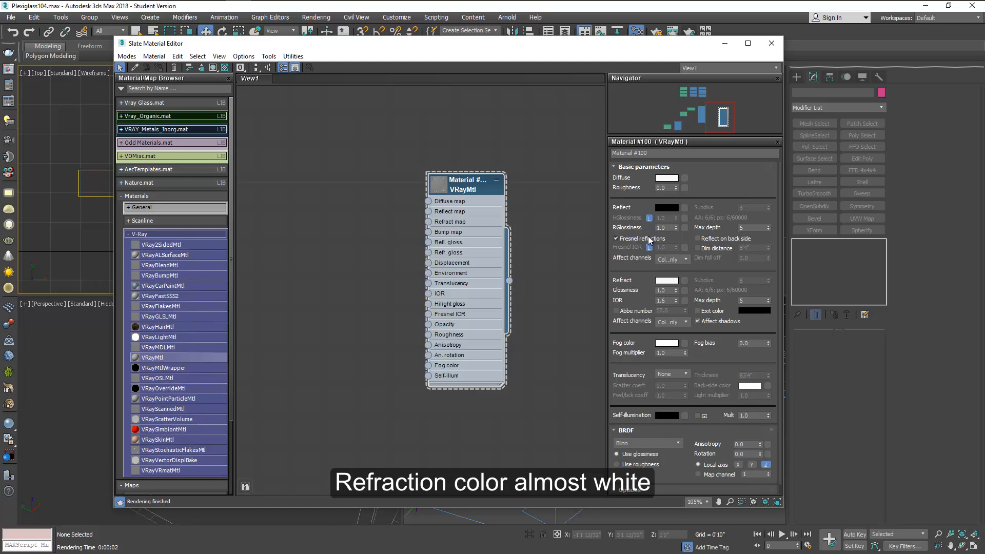
# Set the acrylic material's reflection glossiness to 0.95 and its refraction glossiness to 0.99
pyautogui.doubleClick(666, 227)
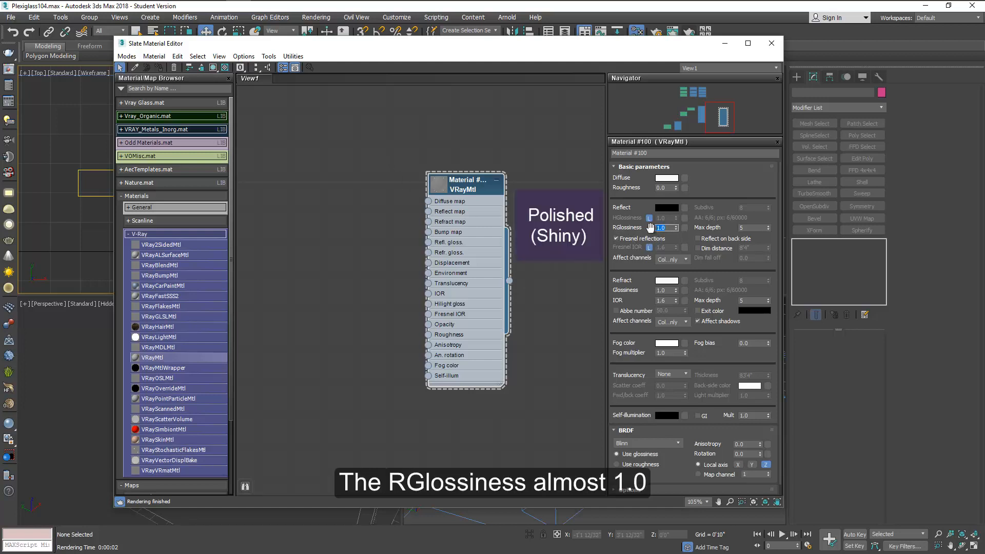
pyautogui.write('.95')
pyautogui.press('Return')
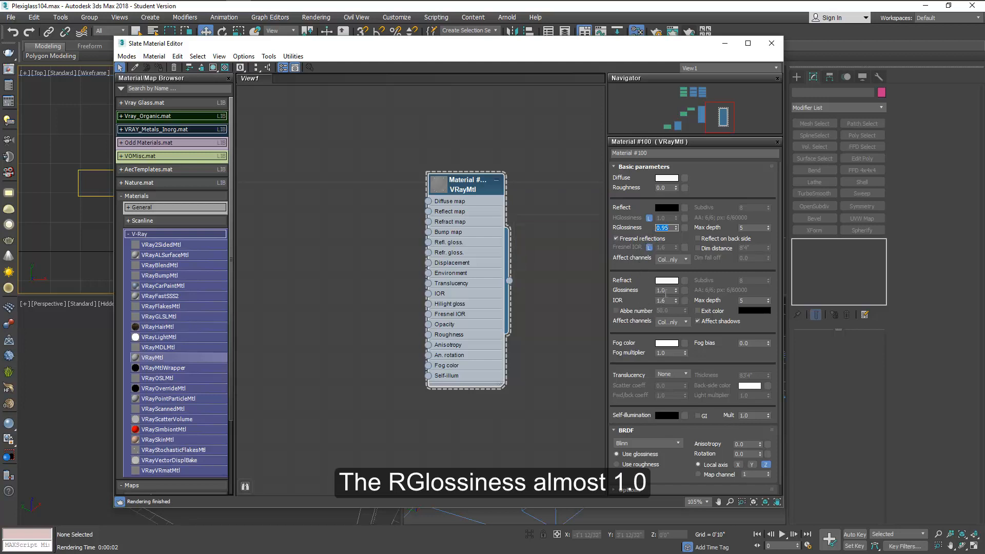
pyautogui.doubleClick(665, 291)
pyautogui.write('.99')
pyautogui.press('Return')
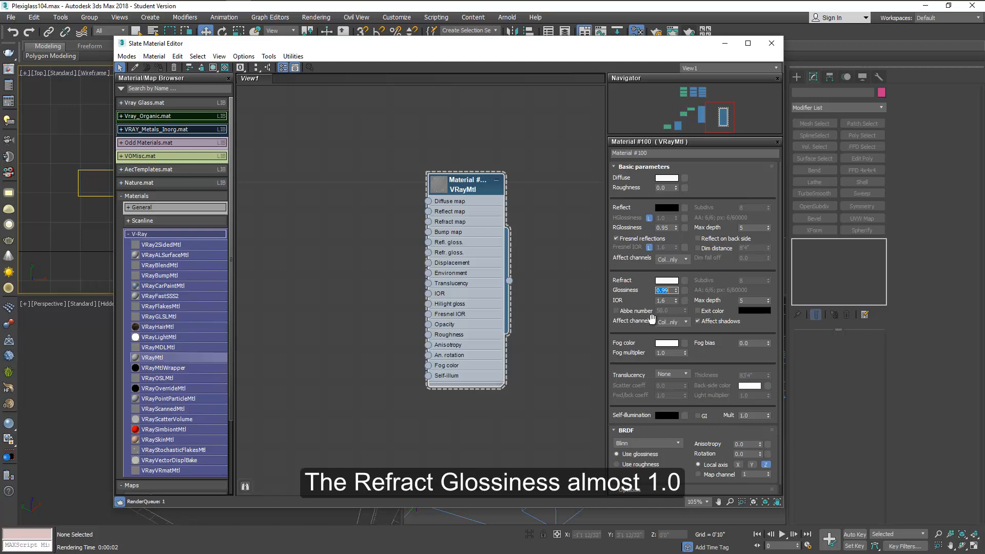
# Set the acrylic's refraction IOR to 1.49, then enlarge its node preview and show it against a checkered background
pyautogui.doubleClick(666, 301)
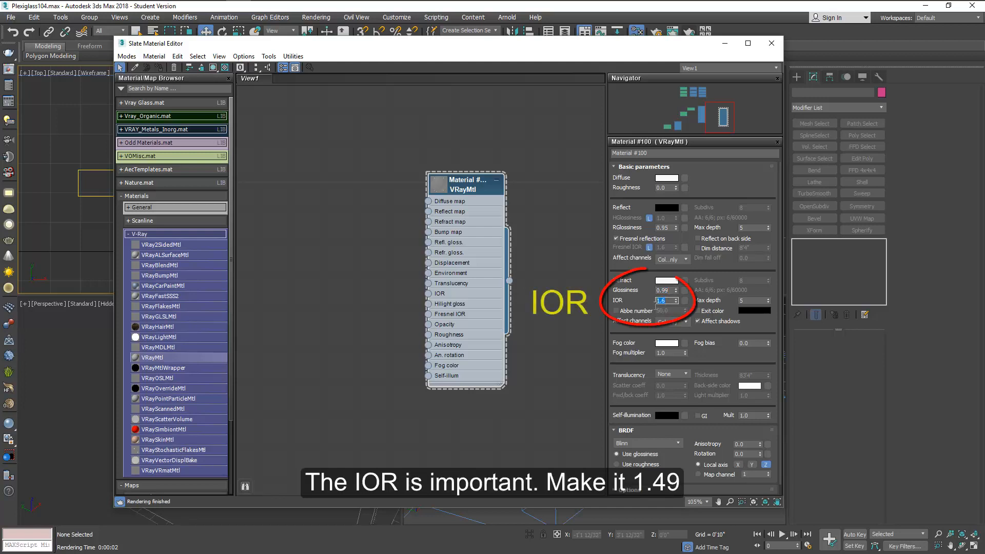
pyautogui.write('1.49')
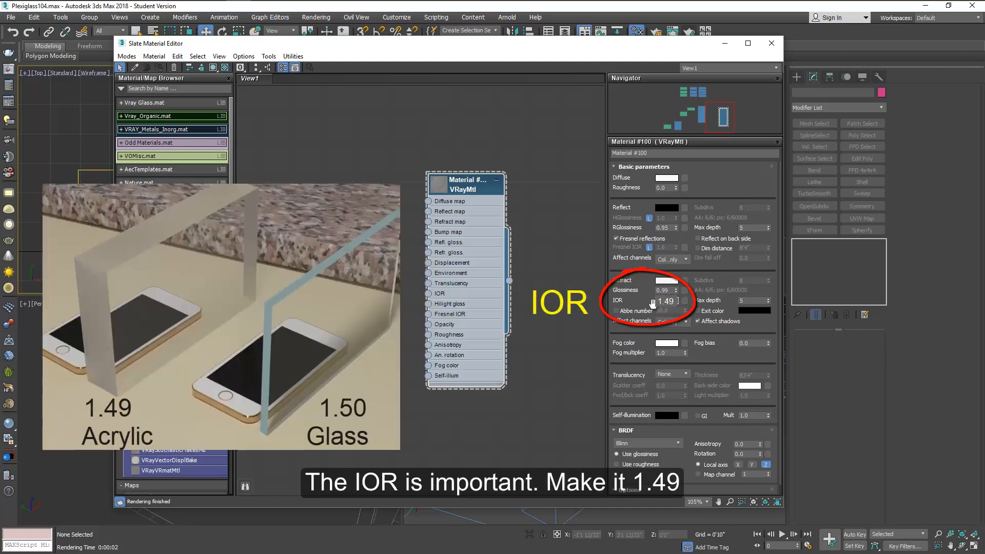
pyautogui.doubleClick(443, 187)
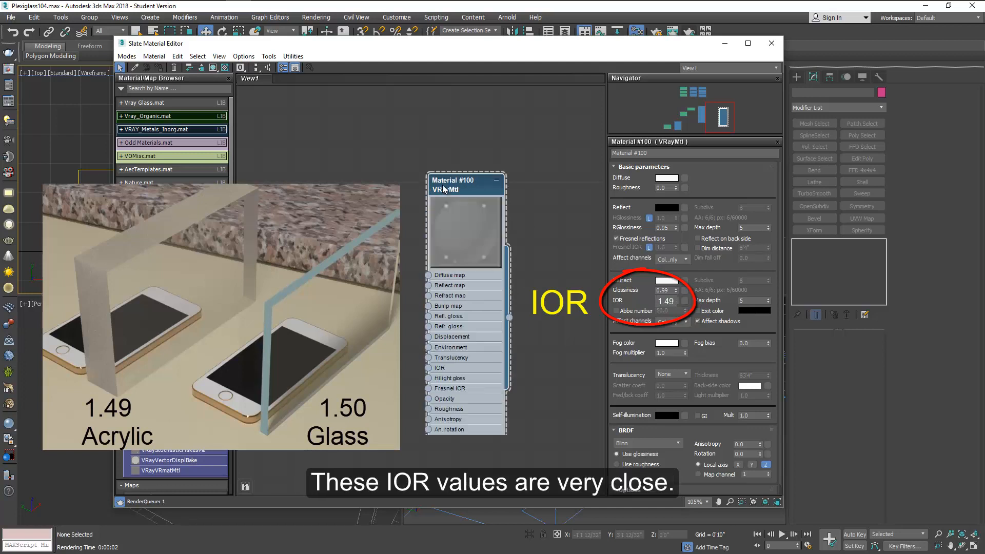
pyautogui.click(225, 67)
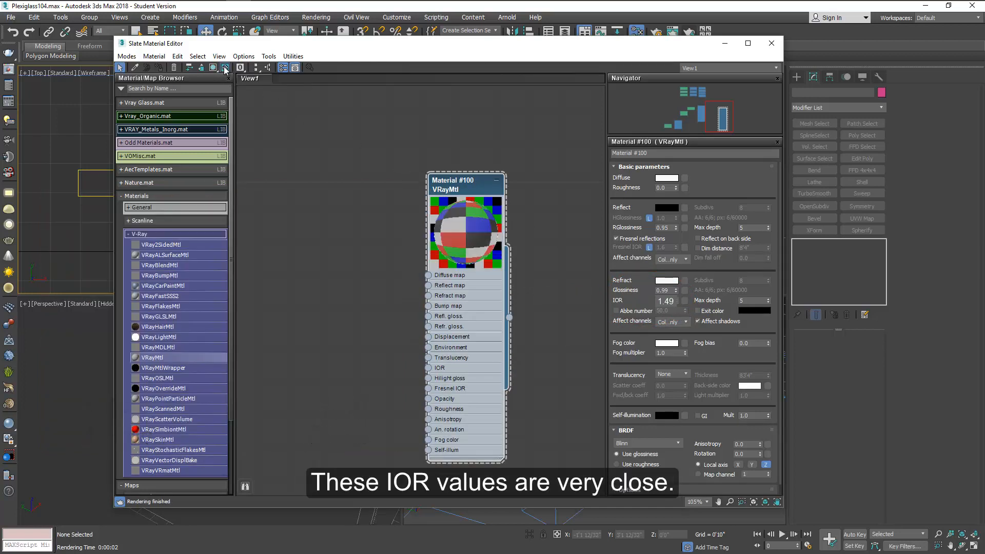
# Add a Falloff map beside the acrylic material node and open its parameters
pyautogui.click(148, 234)
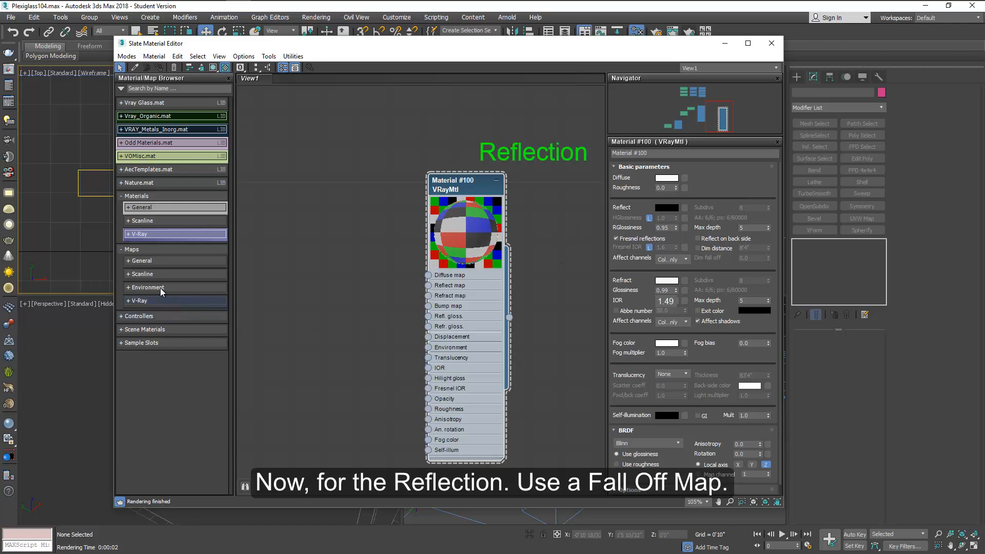
pyautogui.click(144, 262)
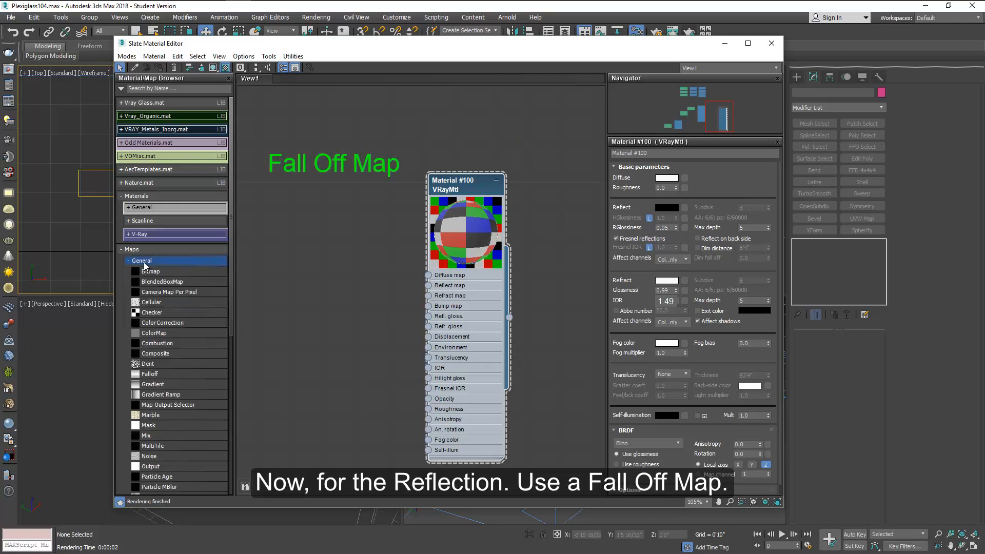
pyautogui.moveTo(153, 377)
pyautogui.mouseDown()
pyautogui.moveTo(219, 348)
pyautogui.moveTo(311, 250)
pyautogui.mouseUp()
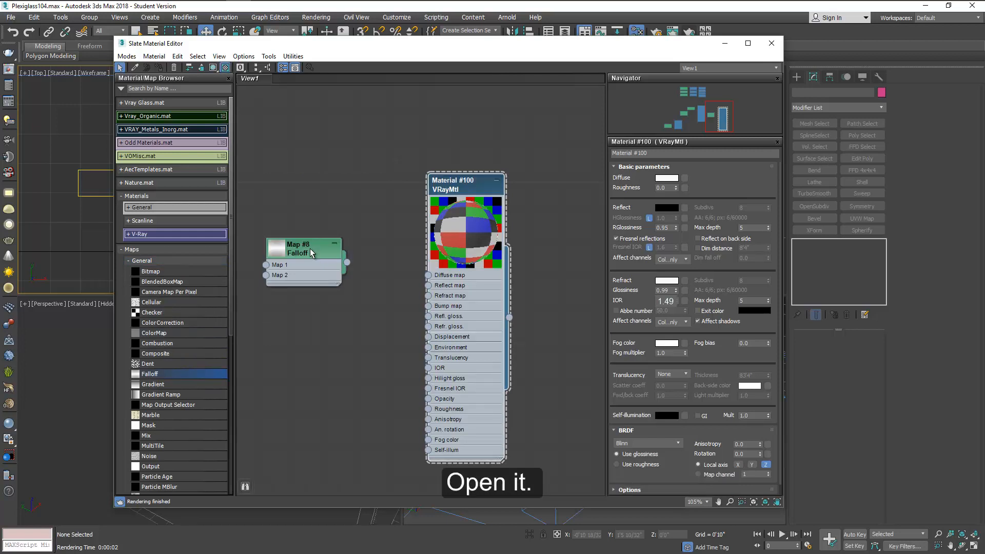
pyautogui.doubleClick(310, 249)
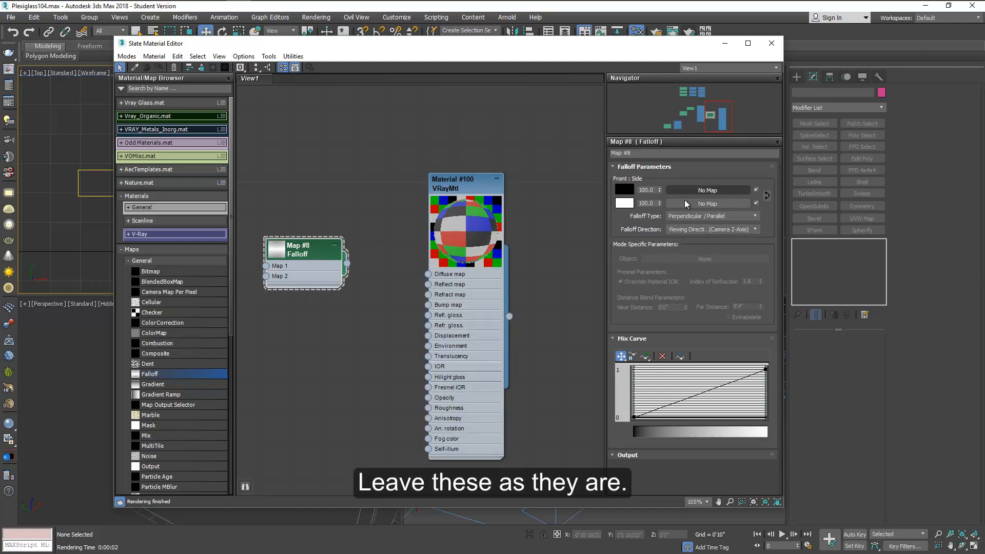
# Collapse the Falloff map's Mix Curve settings, expand its Output settings and enable the colour map
pyautogui.click(629, 340)
pyautogui.click(627, 350)
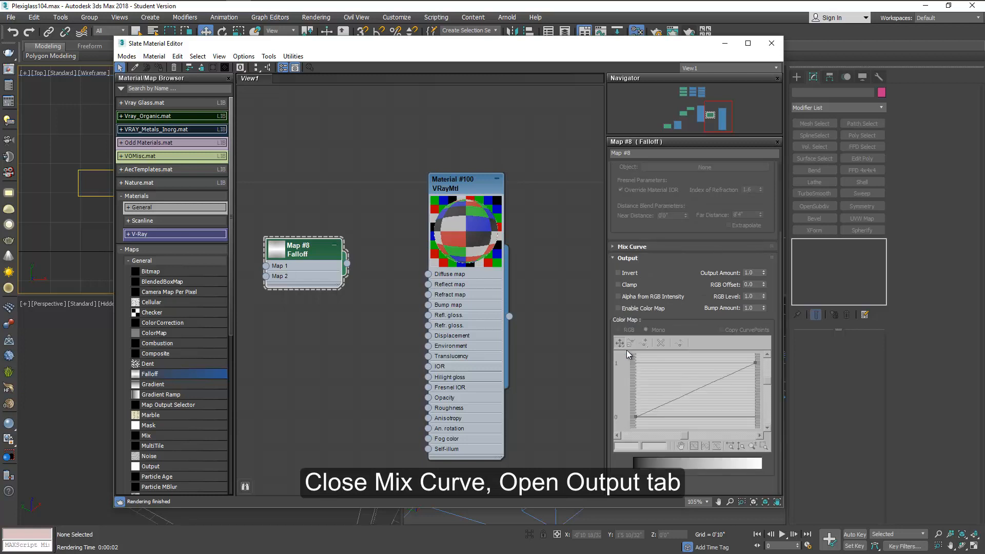
pyautogui.click(619, 309)
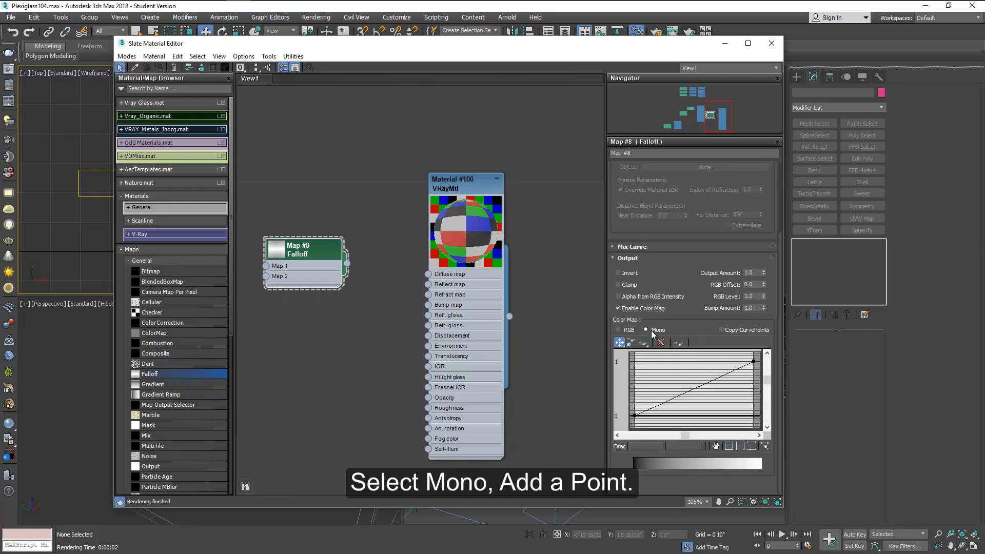
# Add a point at about 0.632 on the Falloff's mono output curve, make it Bezier-Smooth and activate point moving
pyautogui.click(644, 343)
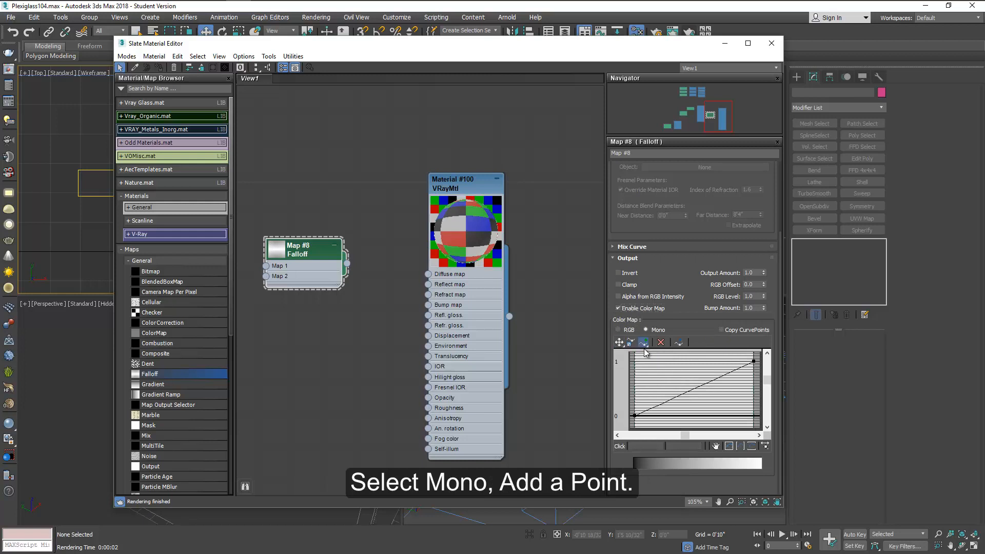
pyautogui.click(711, 383)
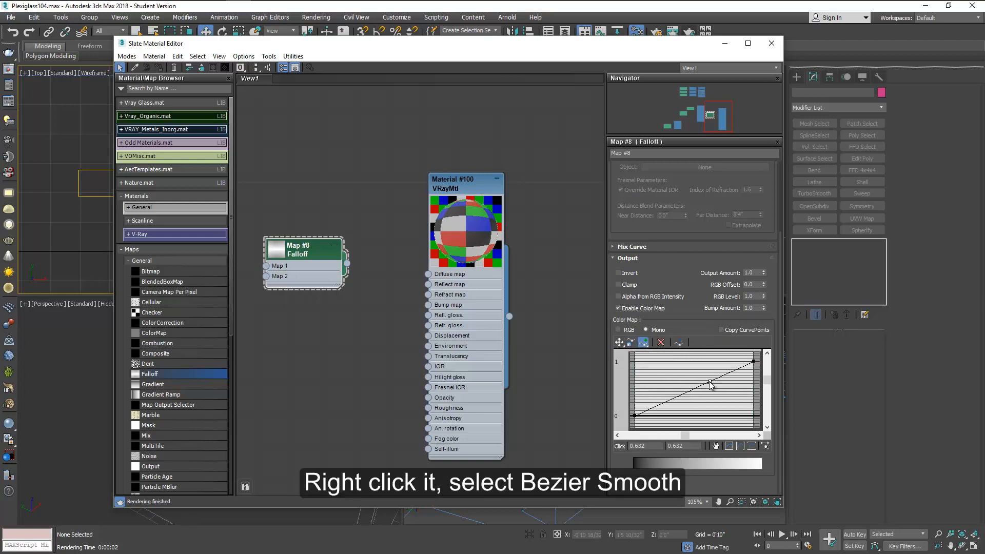
pyautogui.rightClick(710, 382)
pyautogui.click(734, 400)
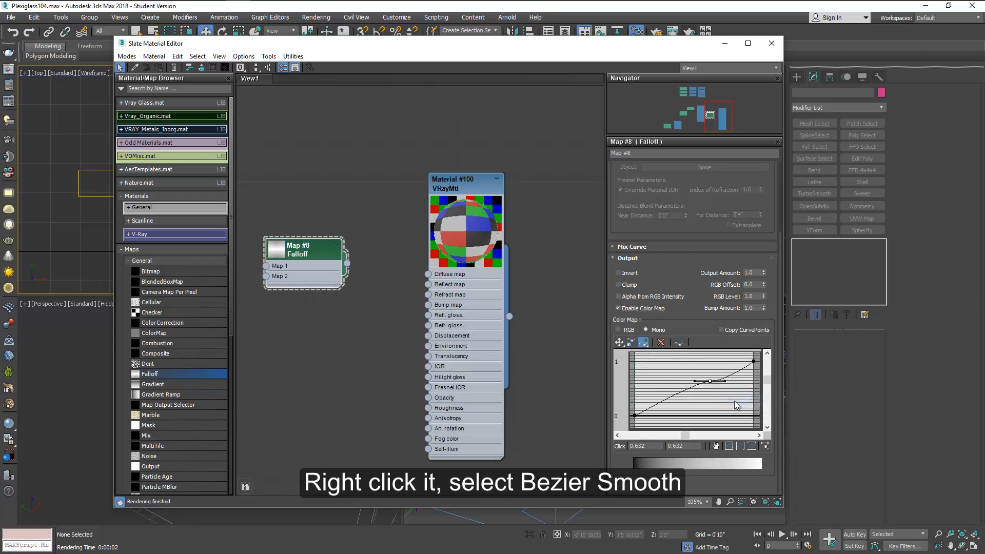
pyautogui.click(619, 343)
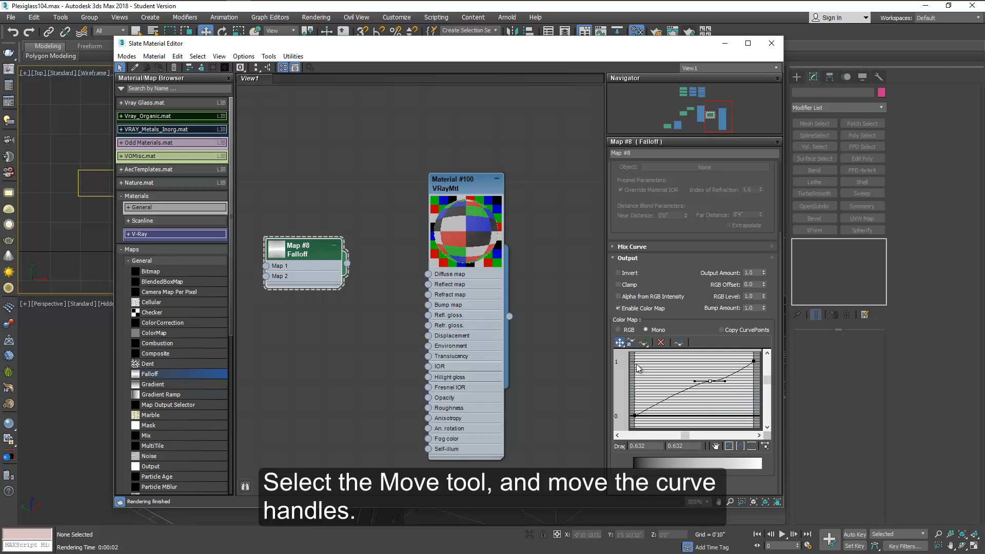
# Tilt the handles of the Falloff curve's middle point to follow the diagonal, then position the point at 0.769, 0.24
pyautogui.moveTo(694, 381); pyautogui.dragTo(694, 386)
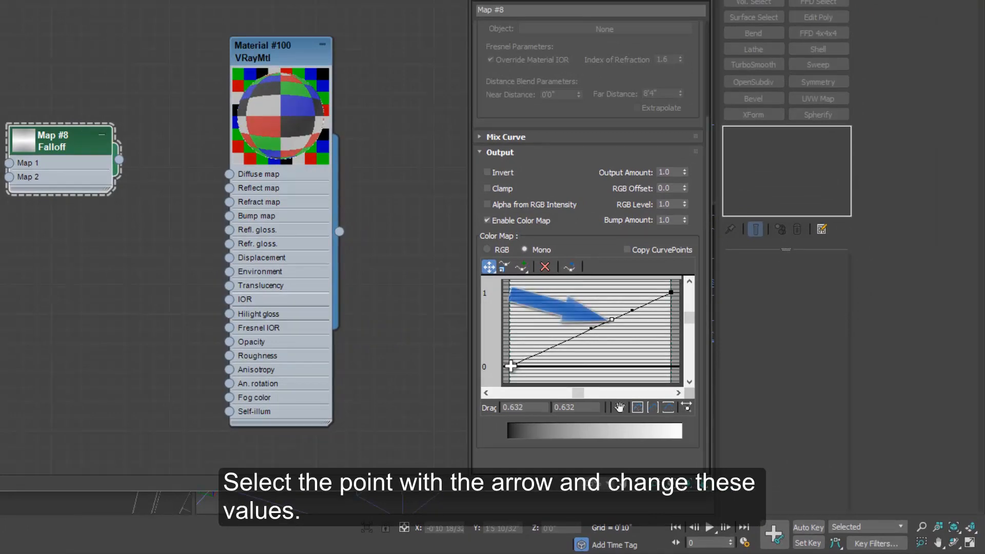
pyautogui.click(511, 366)
pyautogui.click(519, 408)
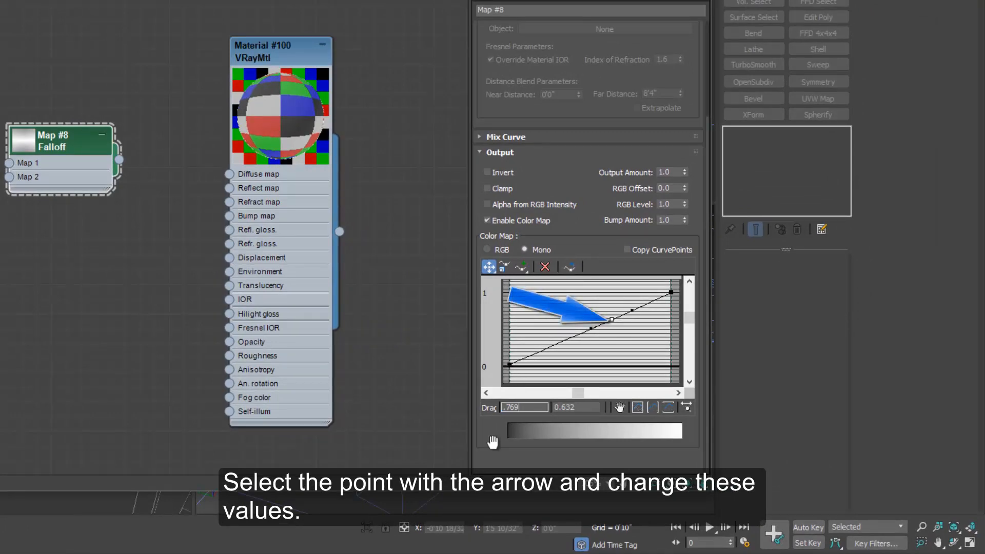
pyautogui.press('Return')
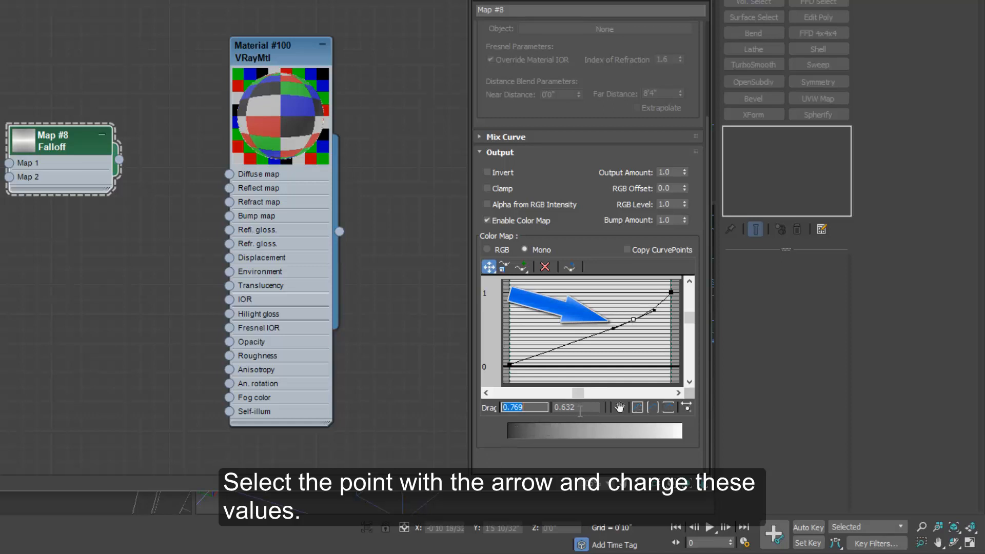
pyautogui.click(560, 412)
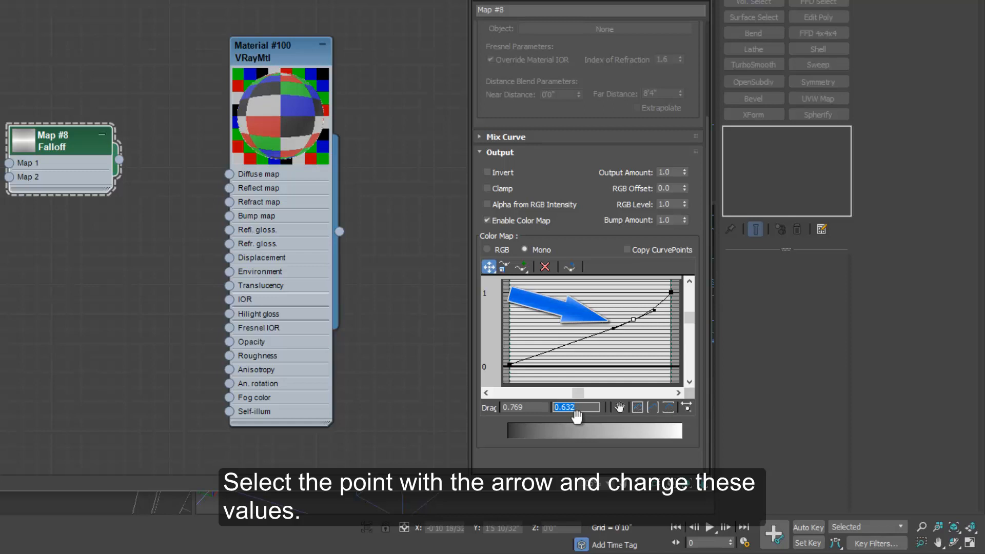
pyautogui.write('.24')
pyautogui.press('Return')
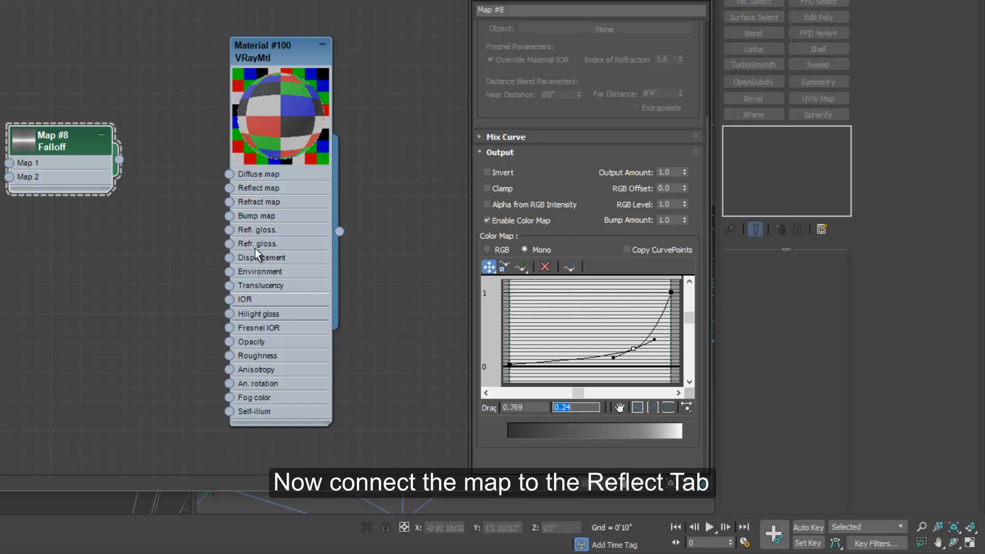
# Connect the Falloff map to the VRayMtl's Reflect map input and rename the material Acrilyc Shiny
pyautogui.moveTo(120, 162); pyautogui.dragTo(229, 194)
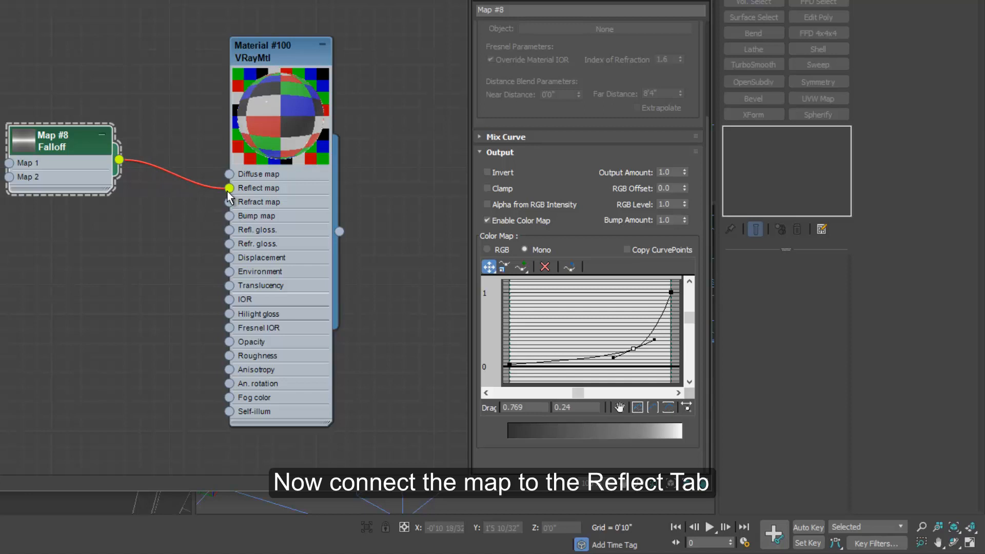
pyautogui.click(297, 55)
pyautogui.click(297, 54)
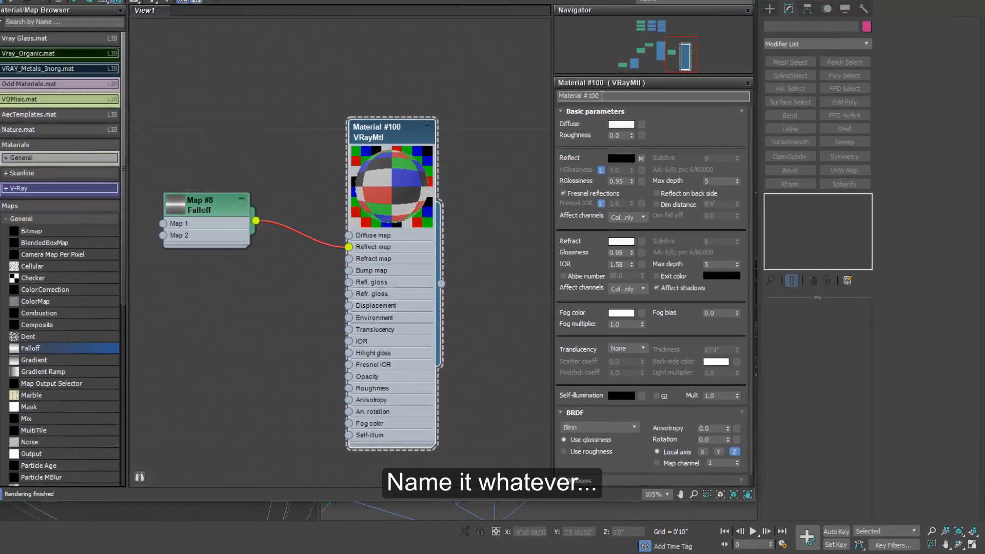
pyautogui.moveTo(534, 10); pyautogui.dragTo(447, 27)
pyautogui.write('Acrilyc Shiny')
pyautogui.press('Return')
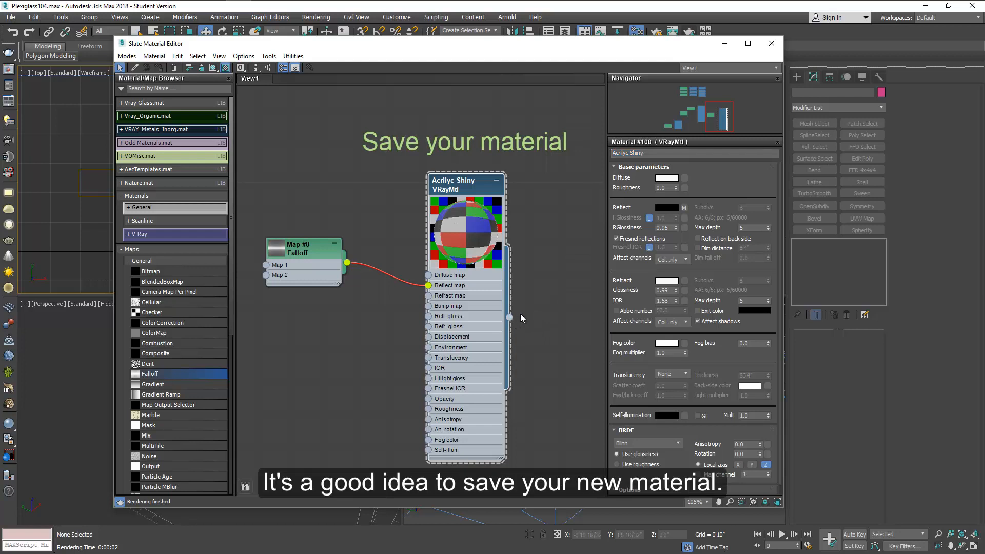
pyautogui.moveTo(517, 280); pyautogui.dragTo(532, 296)
pyautogui.click(537, 278)
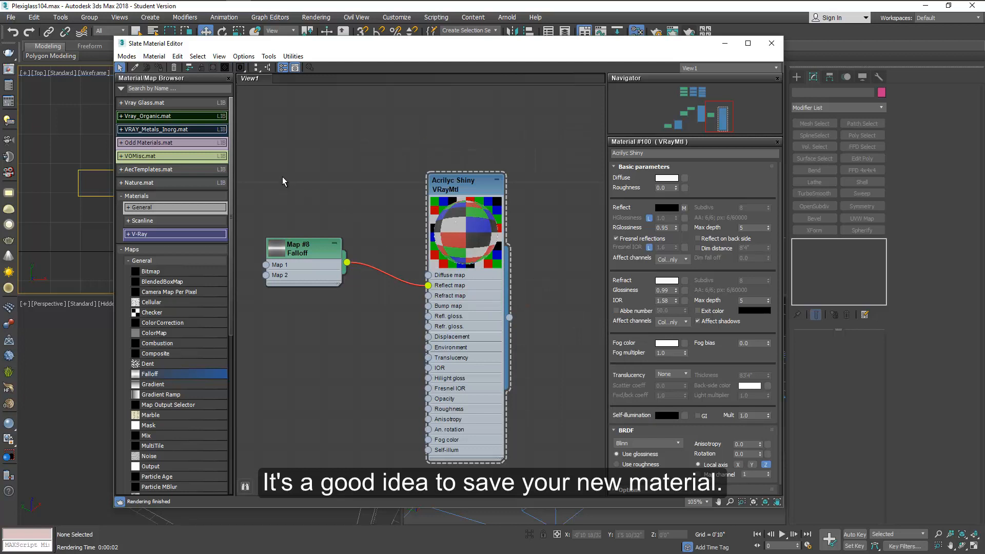
# Duplicate the Acrilyc Shiny material together with its Falloff map and place the copy below the original nodes
pyautogui.moveTo(266, 163); pyautogui.dragTo(505, 333)
pyautogui.keyDown('shift'); pyautogui.moveTo(476, 200); pyautogui.dragTo(550, 112); pyautogui.keyUp('shift')
pyautogui.moveTo(527, 163); pyautogui.dragTo(444, 264)
pyautogui.moveTo(453, 309); pyautogui.dragTo(471, 256, button='middle')
# Open the copied material's parameters and rename it Acrilyc Frosted
pyautogui.doubleClick(459, 193)
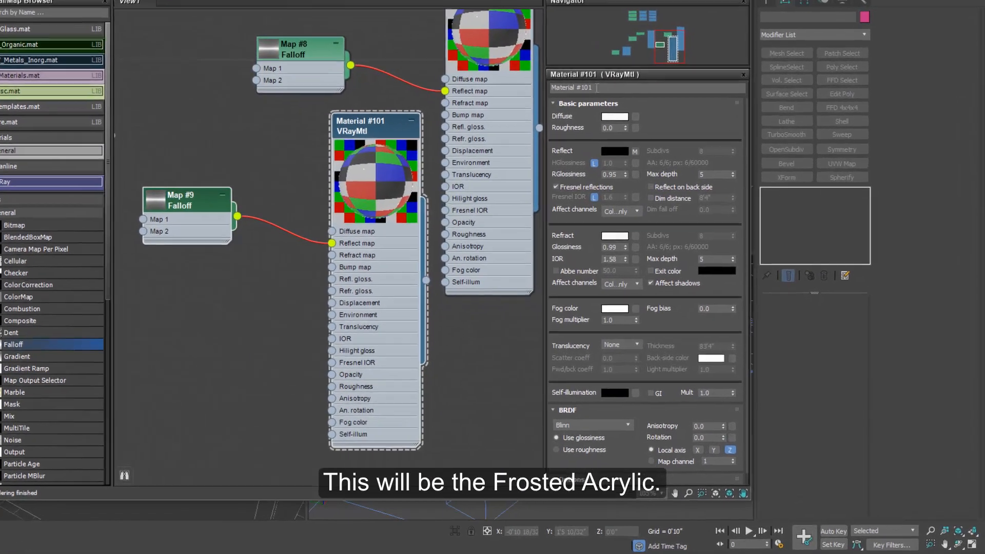
pyautogui.moveTo(650, 152); pyautogui.dragTo(604, 156)
pyautogui.moveTo(531, 79); pyautogui.dragTo(527, 82)
pyautogui.write('Acrilyc Frosted')
pyautogui.press('Return')
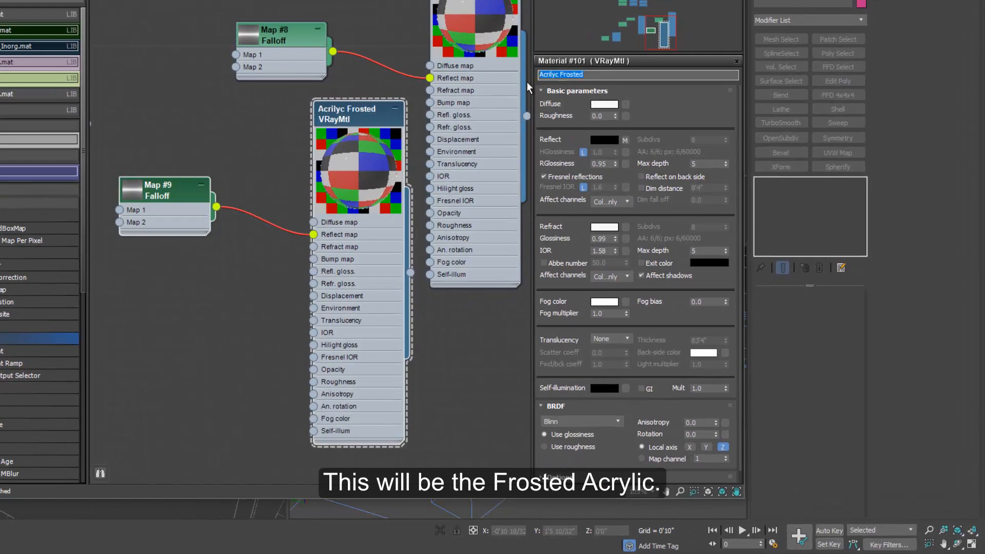
# Set Acrilyc Frosted's reflection glossiness to 0.8 and its refraction glossiness to 0.43
pyautogui.doubleClick(600, 164)
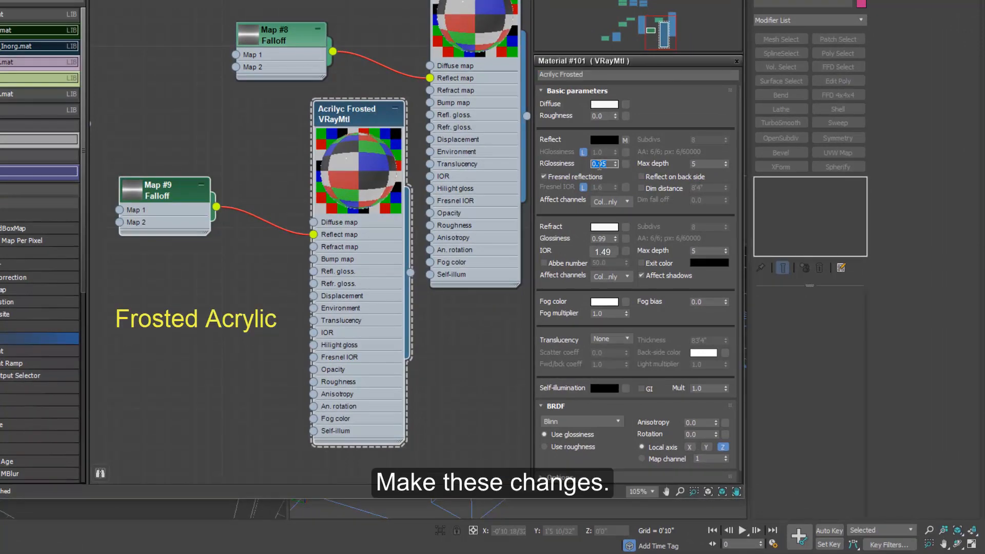
pyautogui.write('0.8')
pyautogui.doubleClick(600, 239)
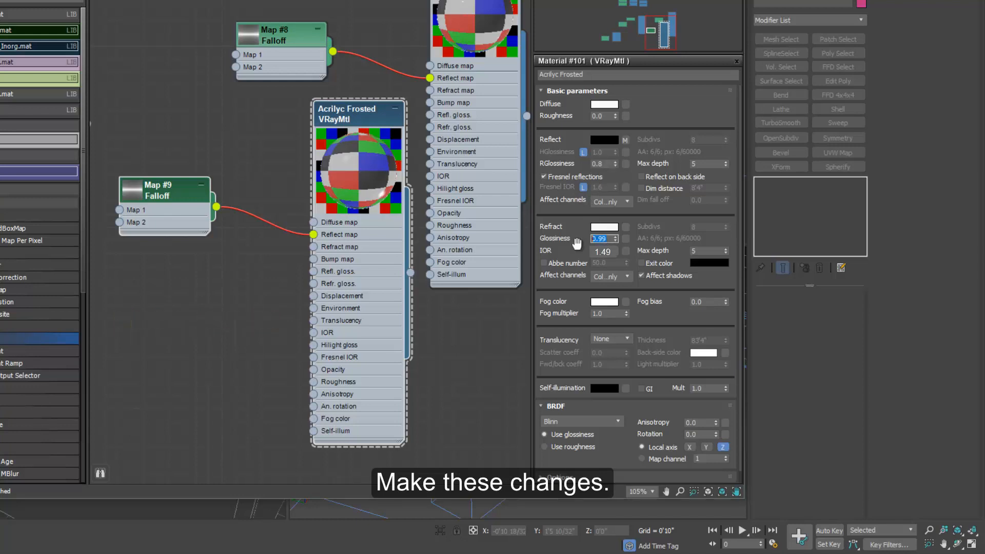
pyautogui.write('0.43')
pyautogui.press('Return')
pyautogui.scroll(-1, 580, 266)
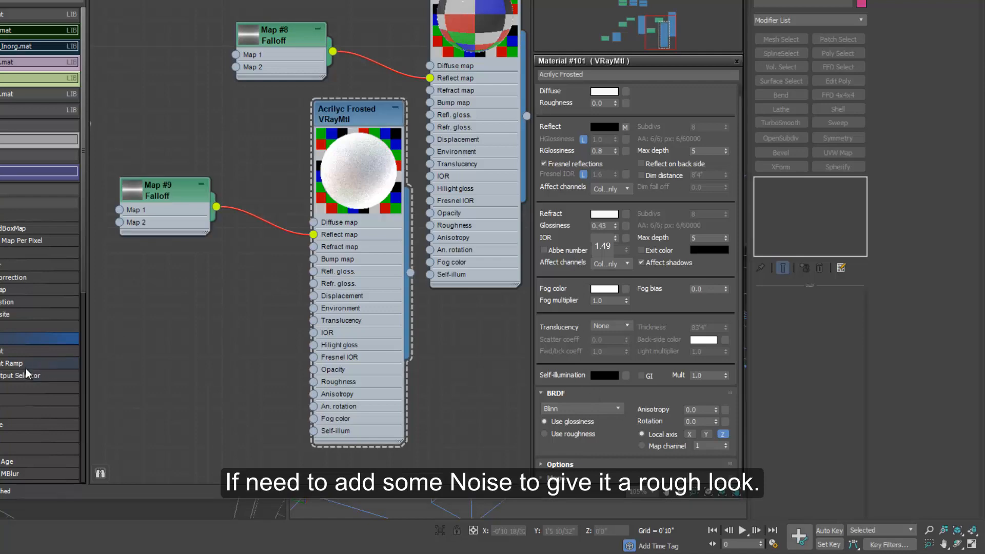
# Add a Noise map below the frosted material's Falloff map and open its parameters
pyautogui.moveTo(21, 438); pyautogui.dragTo(183, 297)
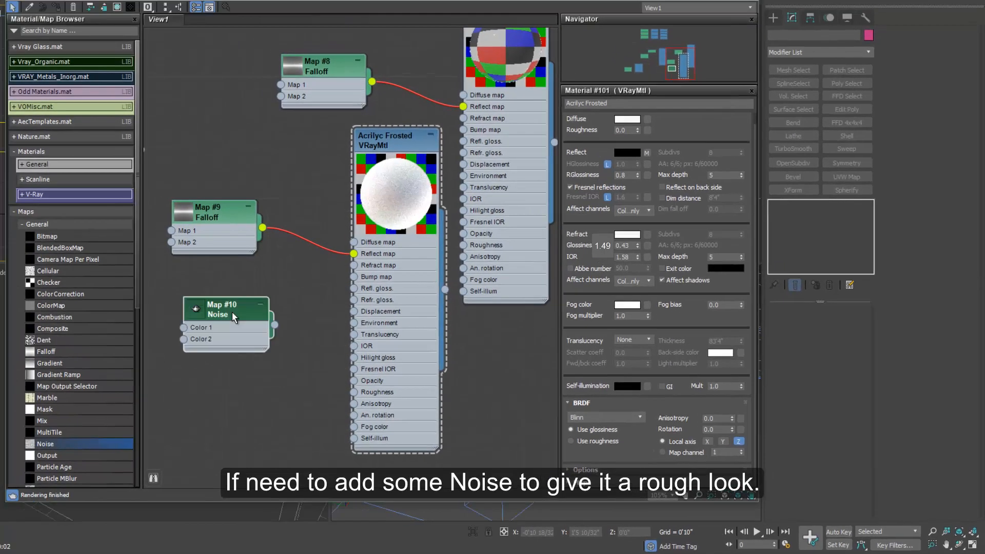
pyautogui.moveTo(298, 333); pyautogui.dragTo(287, 324)
pyautogui.doubleClick(287, 323)
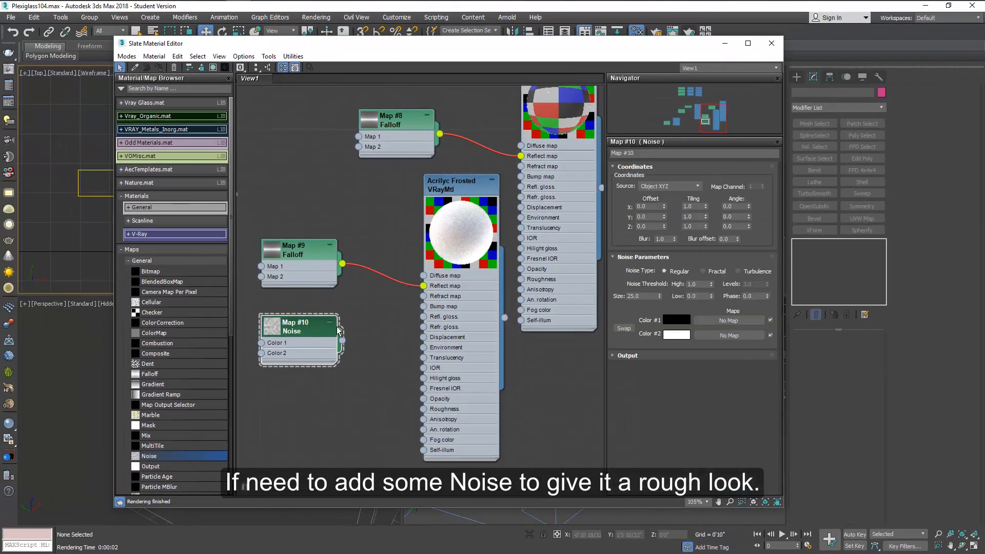
# Set the Noise map's X tiling to 70 and its Z angle to 90
pyautogui.doubleClick(690, 206)
pyautogui.write('70')
pyautogui.press('Return')
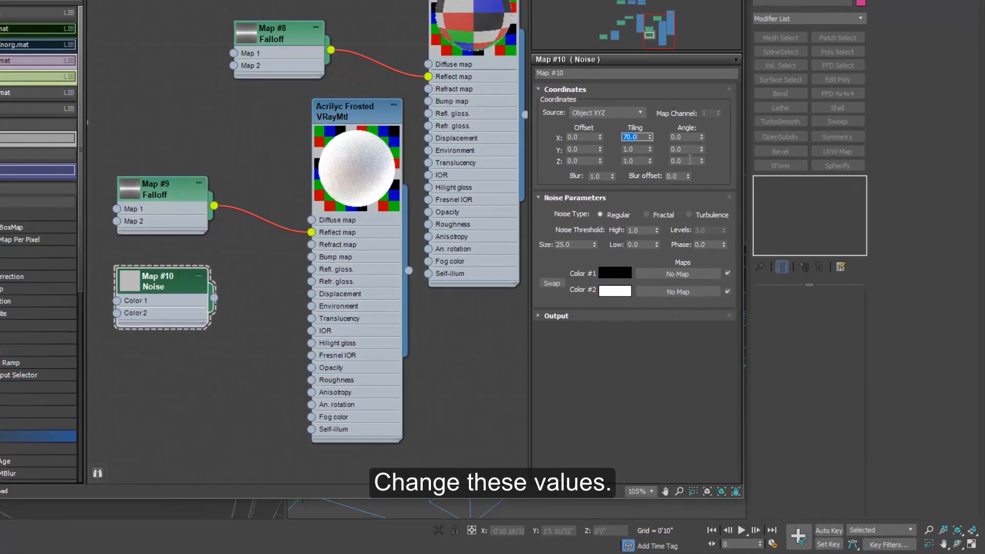
pyautogui.doubleClick(690, 161)
pyautogui.write('90')
pyautogui.press('Return')
# Set the Noise map's low threshold to 0.3 and size to 5, and change Color #1 to dark grey
pyautogui.doubleClick(639, 245)
pyautogui.write('.3')
pyautogui.doubleClick(584, 246)
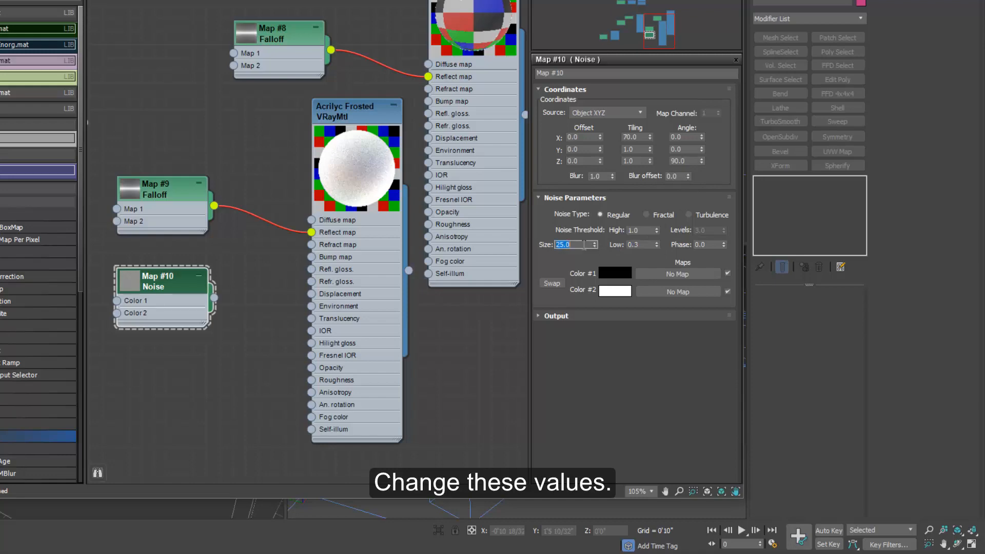
pyautogui.click(616, 273)
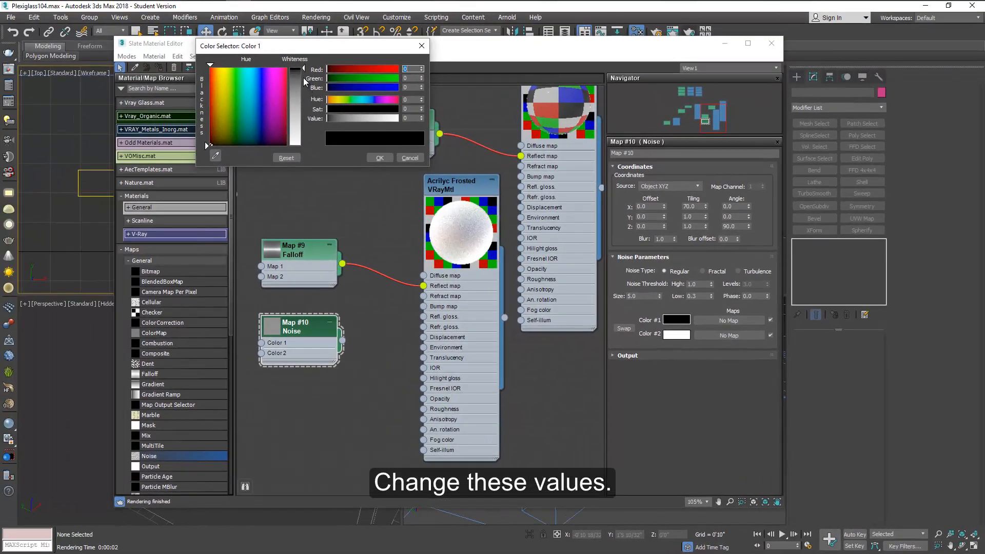
pyautogui.click(306, 81)
pyautogui.click(379, 157)
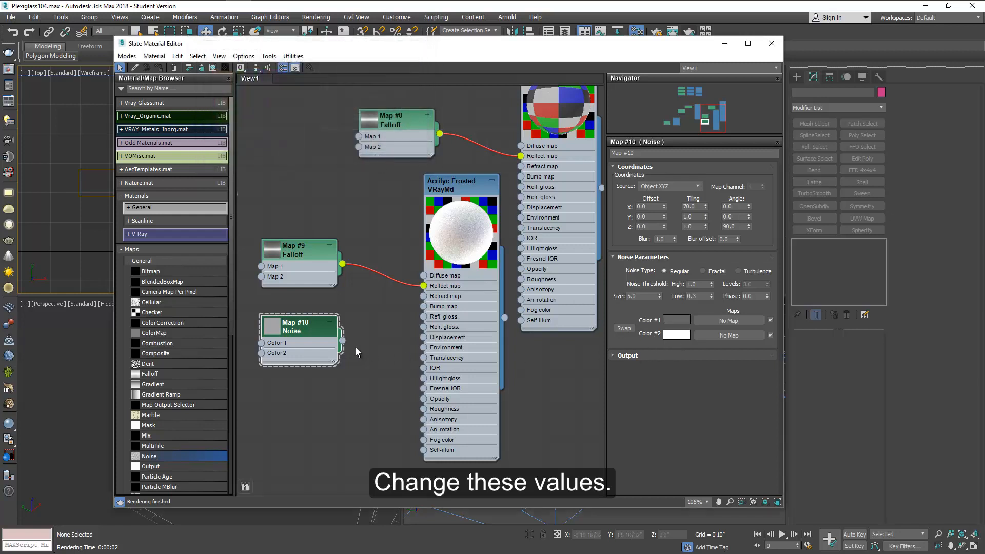
# Connect the Noise map to Acrilyc Frosted's Bump map input, set the bump amount to 14 and close the material editor
pyautogui.moveTo(342, 341); pyautogui.dragTo(424, 310)
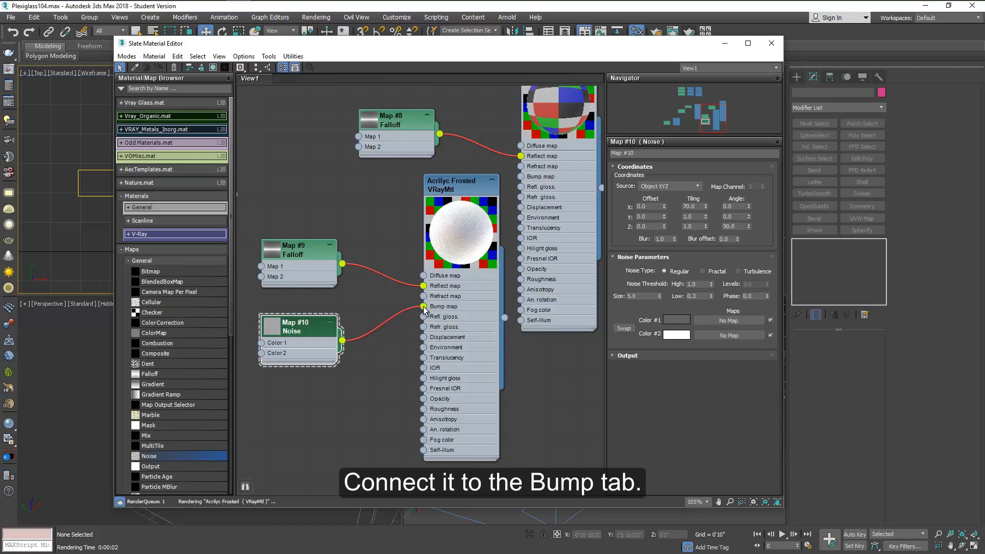
pyautogui.doubleClick(438, 284)
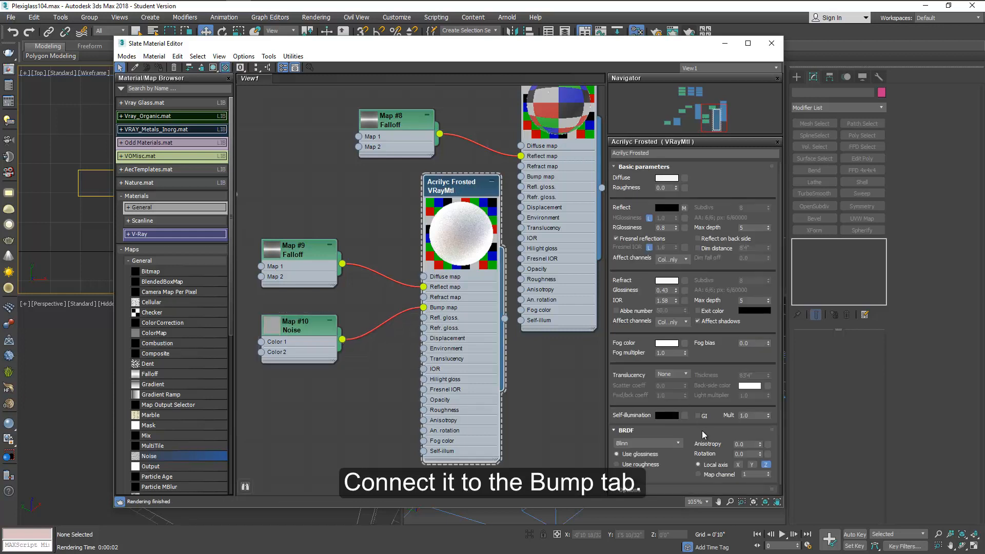
pyautogui.click(641, 169)
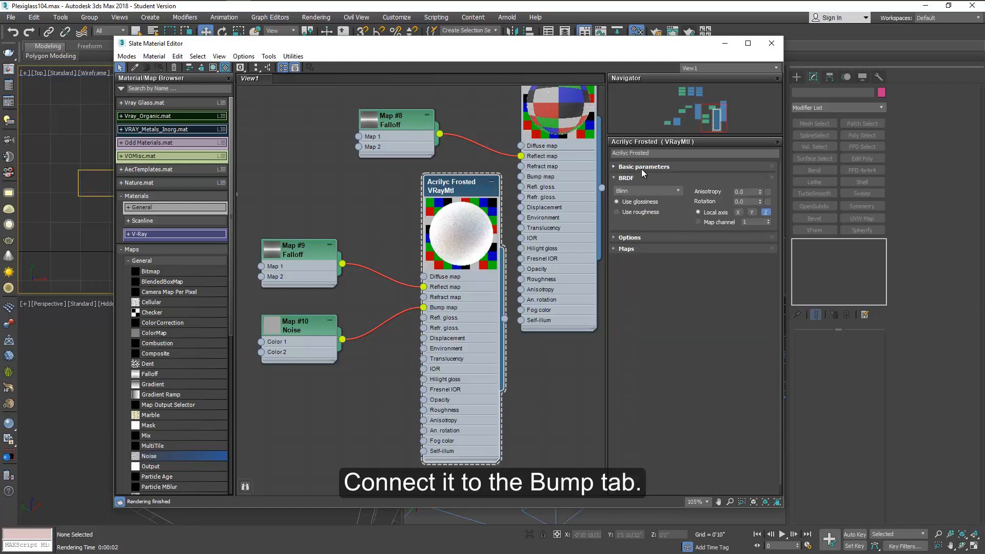
pyautogui.click(632, 248)
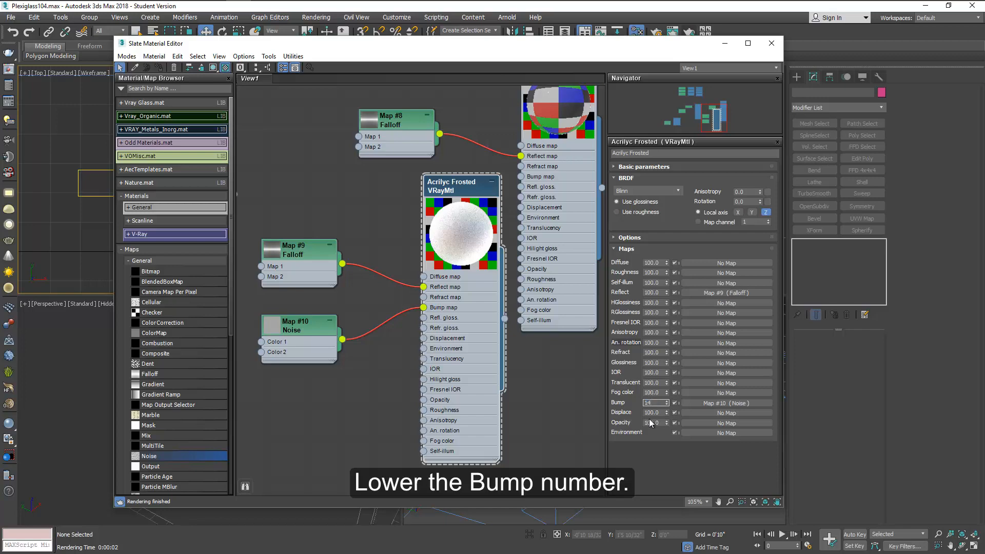
pyautogui.press('Return')
pyautogui.click(772, 43)
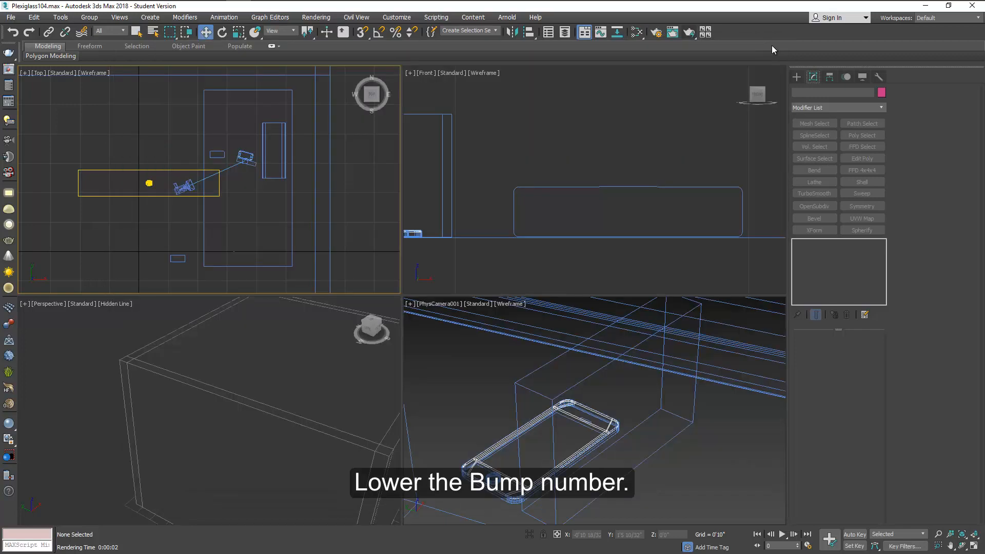
# Select the acrylic block, maximize the camera view and select the block's four narrow edge polygons
pyautogui.click(598, 371)
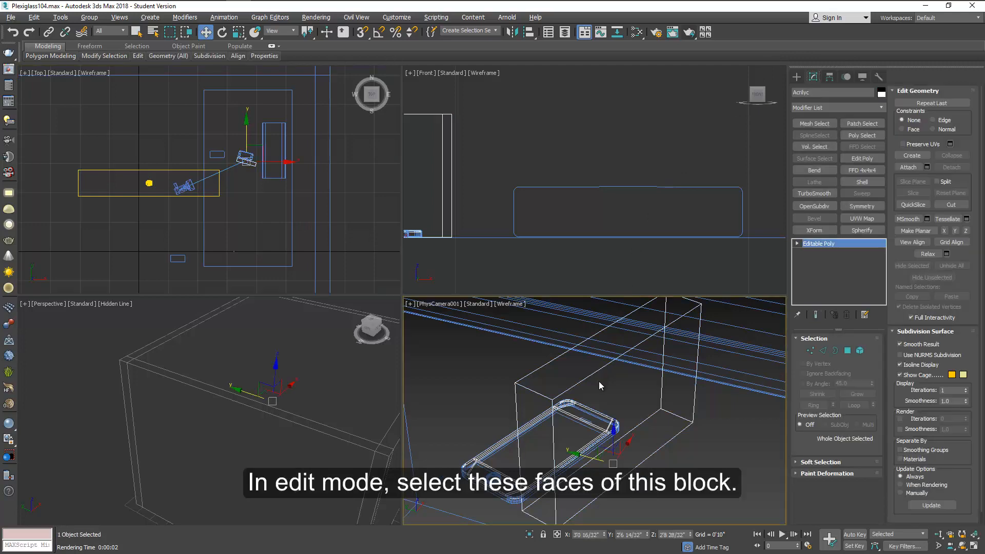
pyautogui.hotkey('alt', 'w')
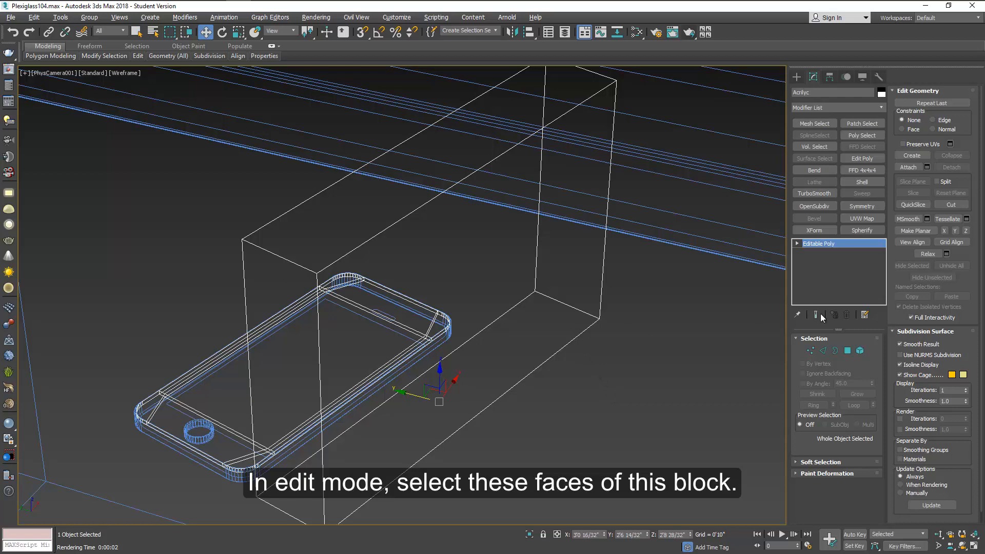
pyautogui.click(848, 351)
pyautogui.keyDown('ctrl'); pyautogui.click(296, 303); pyautogui.keyUp('ctrl')
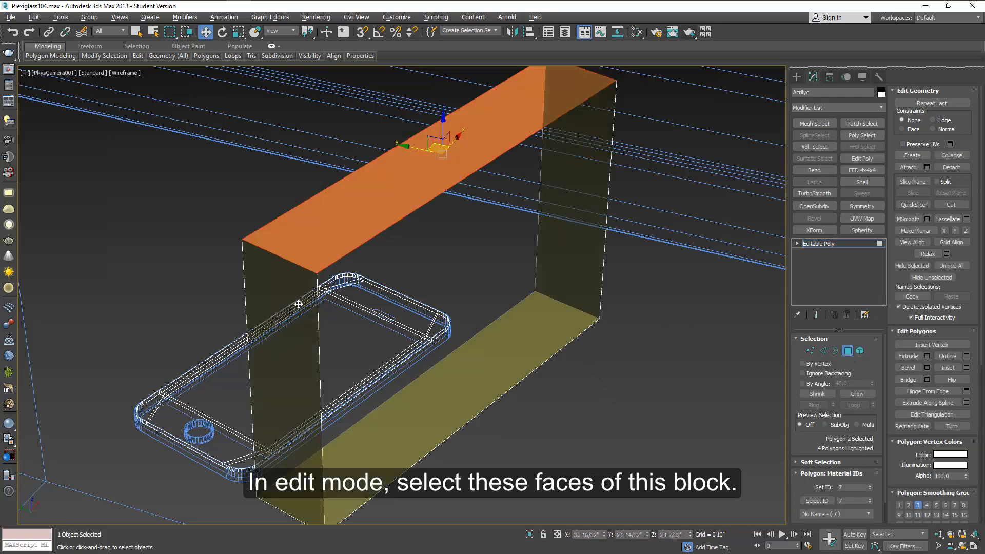
pyautogui.keyDown('ctrl'); pyautogui.click(299, 302); pyautogui.keyUp('ctrl')
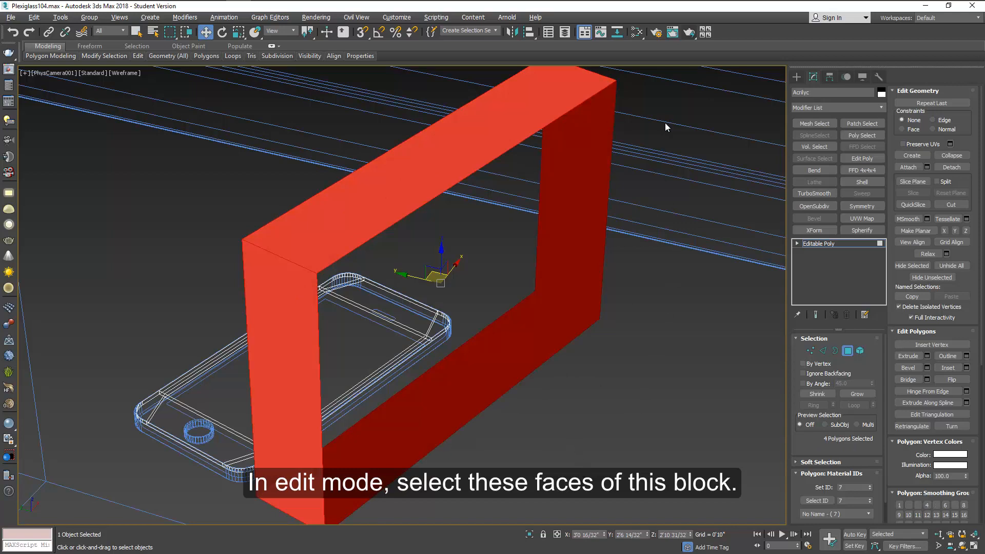
# Assign the Acrilyc Frosted material to the selected edge faces and move the material editor clear of the block
pyautogui.click(656, 33)
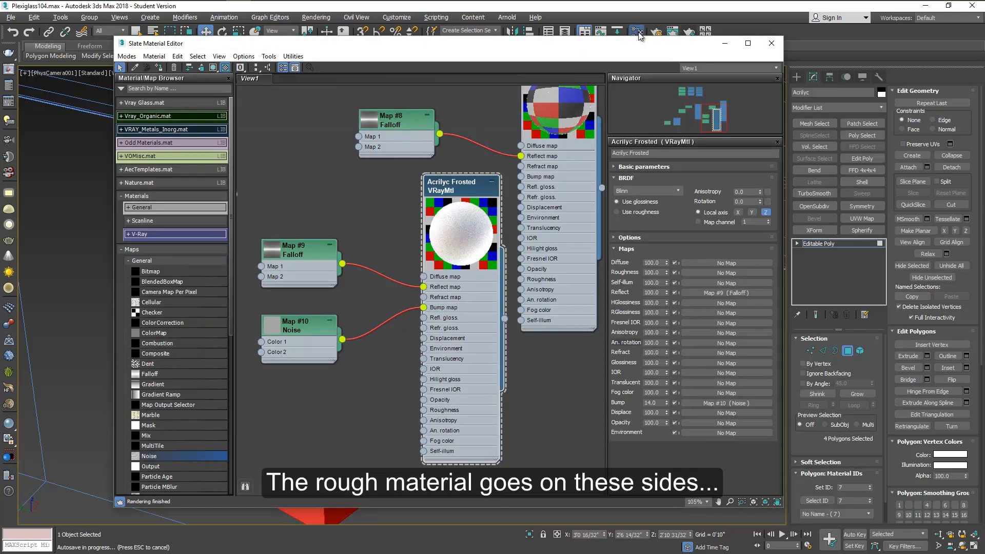
pyautogui.click(158, 70)
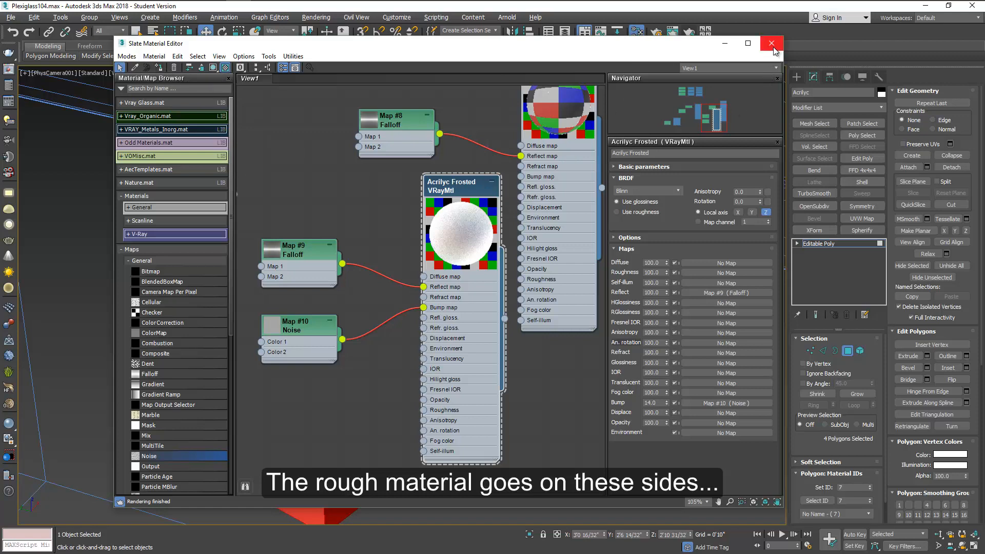
pyautogui.moveTo(701, 52); pyautogui.dragTo(665, 378)
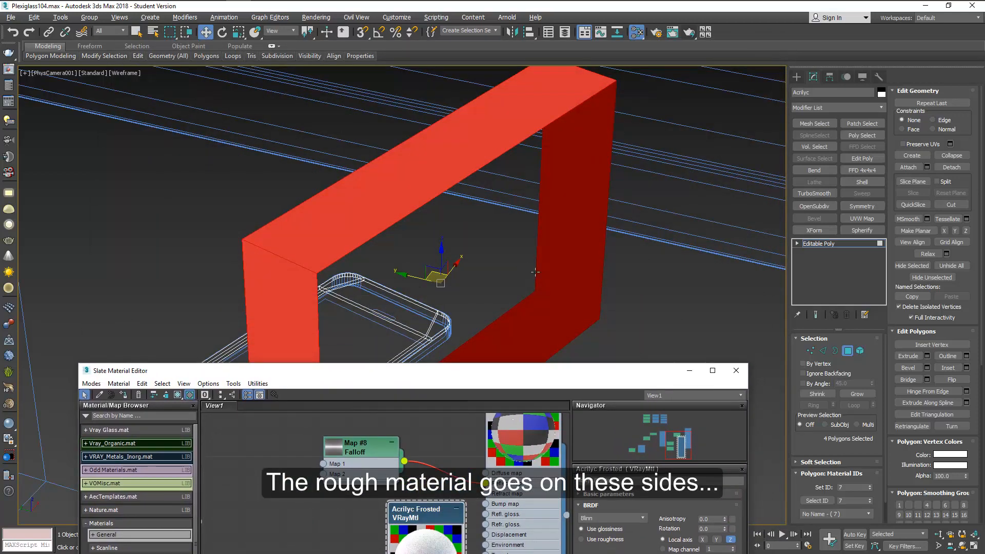
# Invert the polygon selection to the block's two large faces, assign them the Acrilyc Shiny material and close the material editor
pyautogui.hotkey('ctrl', 'i')
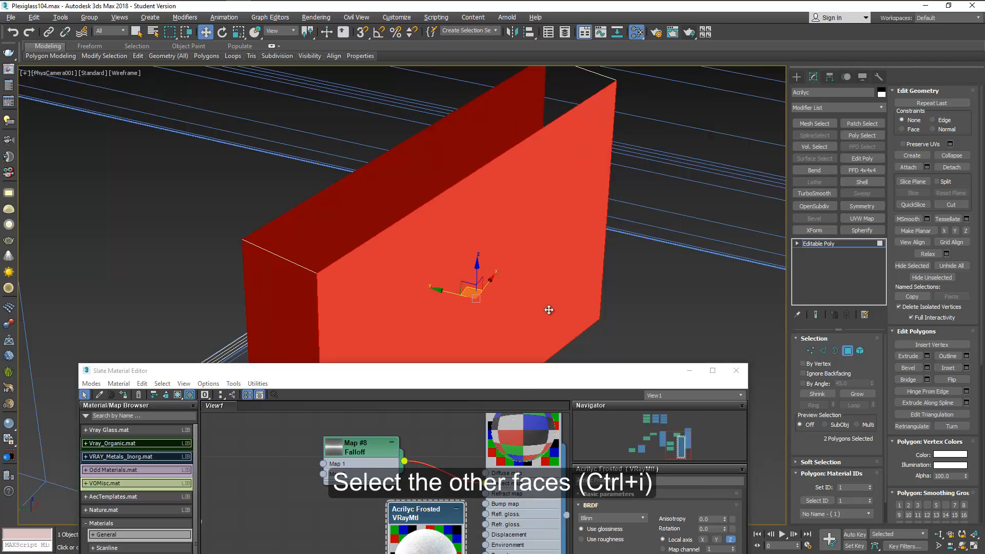
pyautogui.moveTo(545, 375); pyautogui.dragTo(567, 138)
pyautogui.moveTo(528, 258); pyautogui.dragTo(477, 338, button='middle')
pyautogui.doubleClick(490, 232)
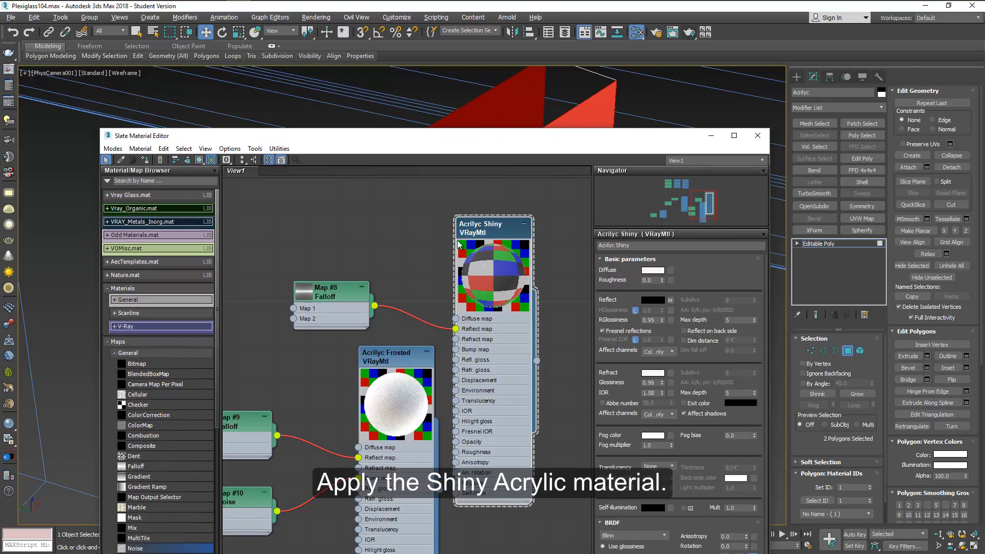
pyautogui.click(145, 160)
pyautogui.click(757, 135)
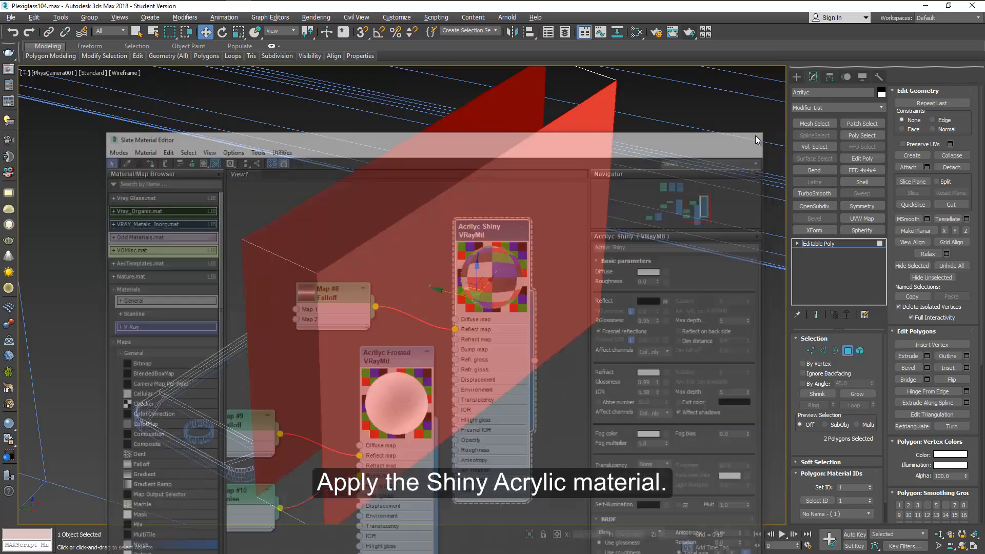
# Leave polygon sub-object mode on the acrylic block and render the camera view
pyautogui.click(845, 352)
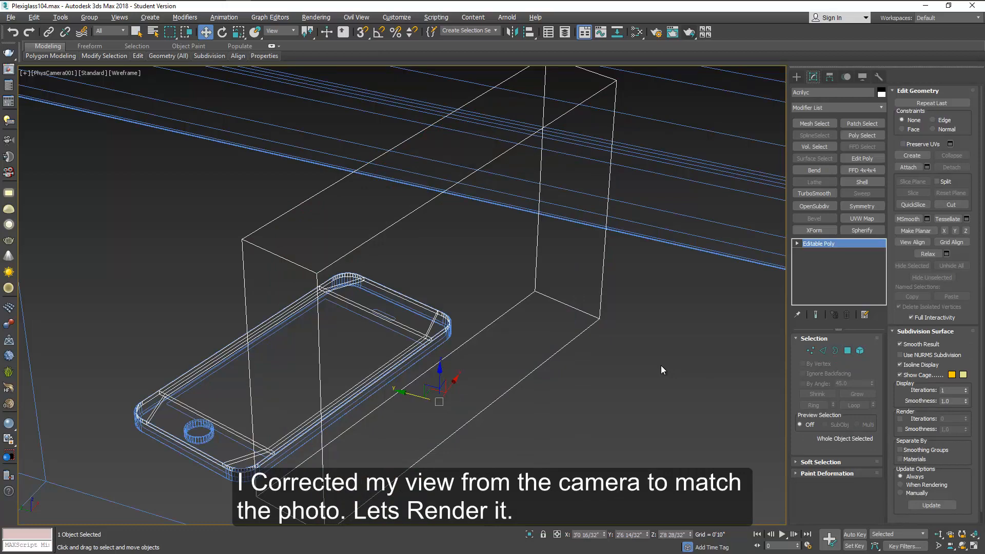
pyautogui.click(690, 33)
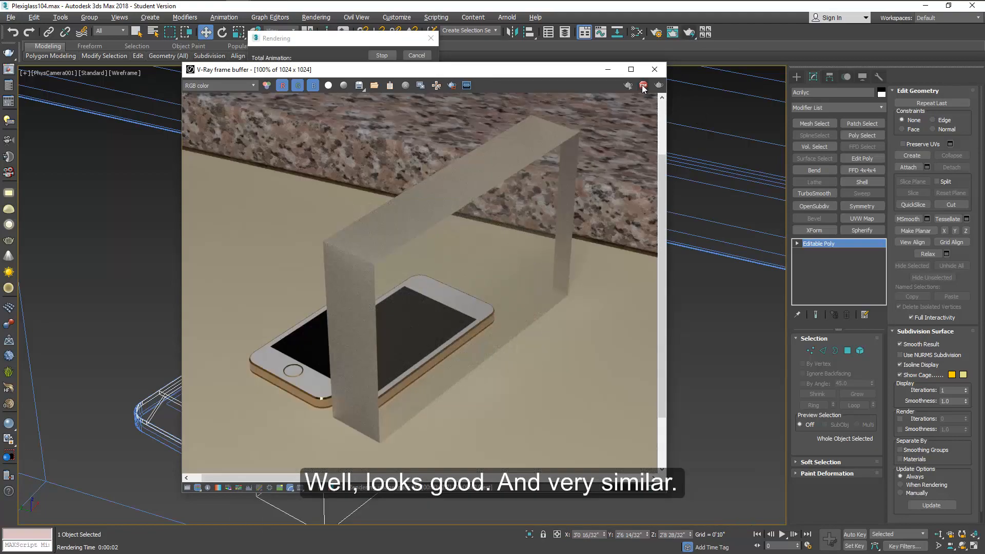
# Enable Caustics in the V-Ray global illumination render settings and close the render setup
pyautogui.click(655, 34)
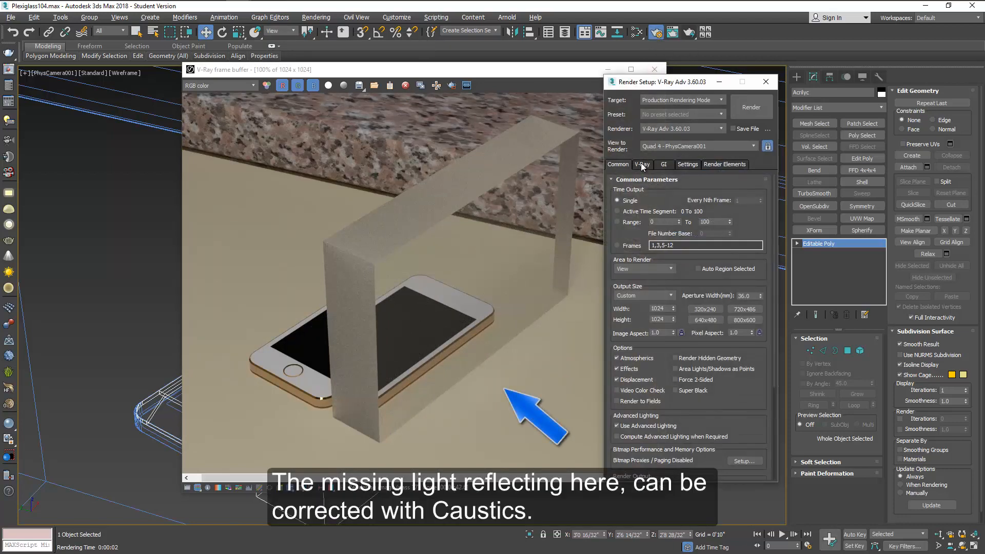
pyautogui.click(642, 164)
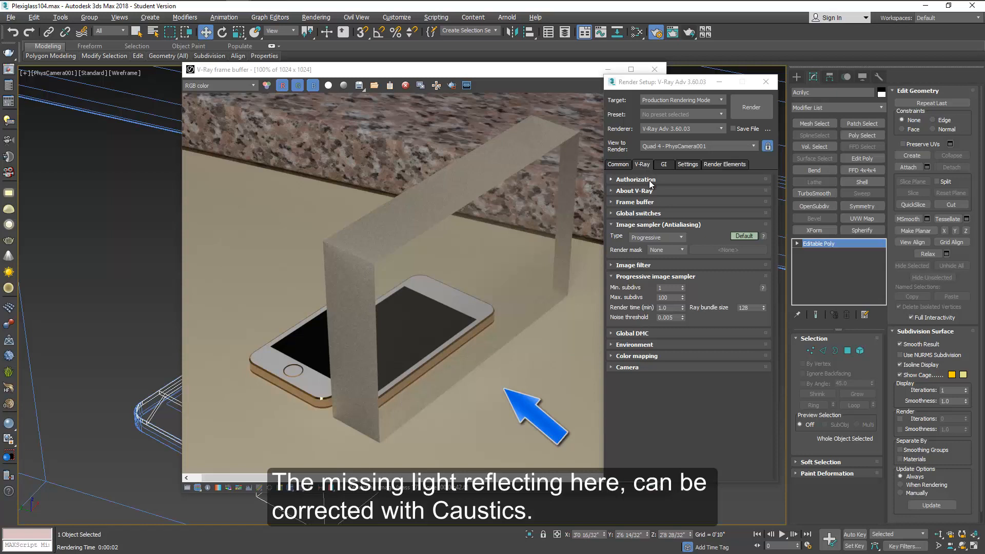
pyautogui.click(664, 165)
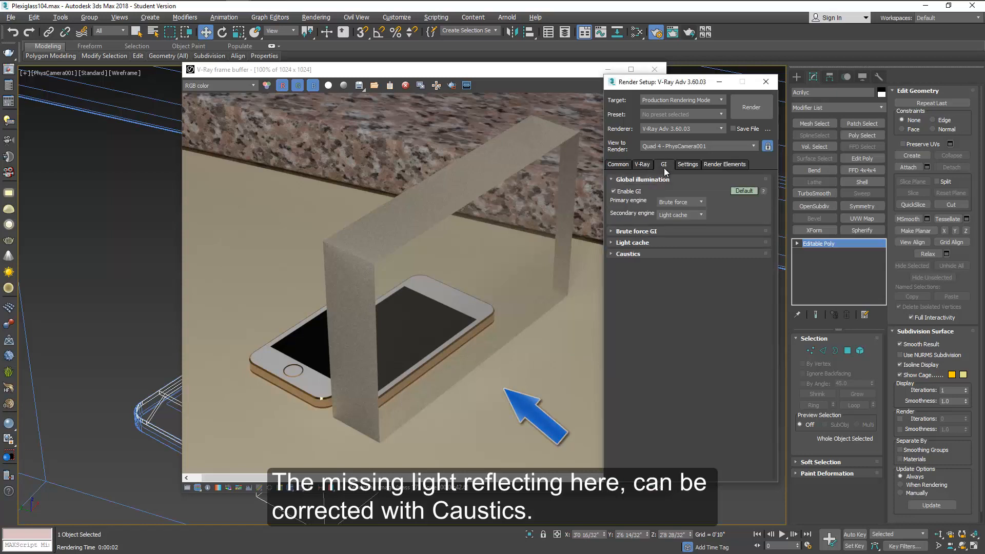
pyautogui.click(630, 254)
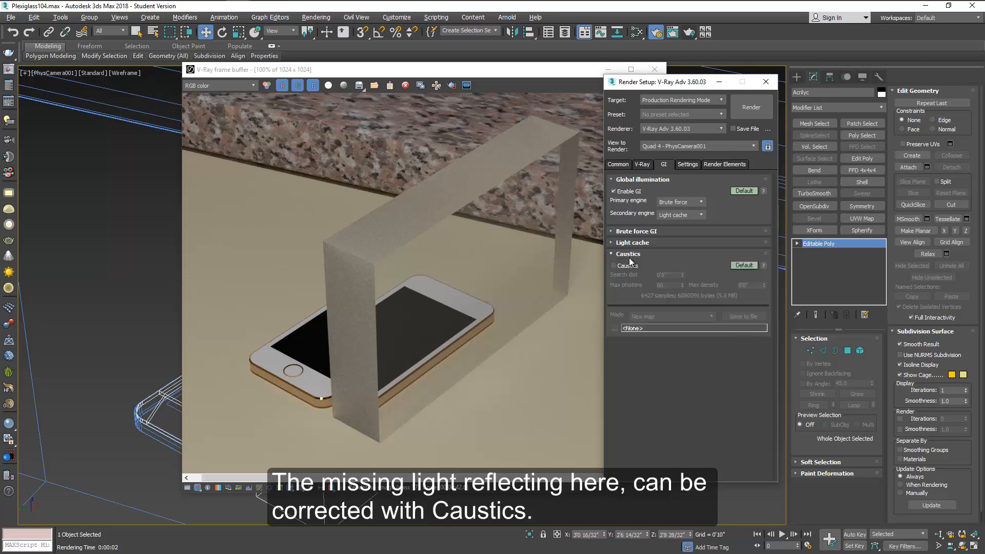
pyautogui.click(614, 266)
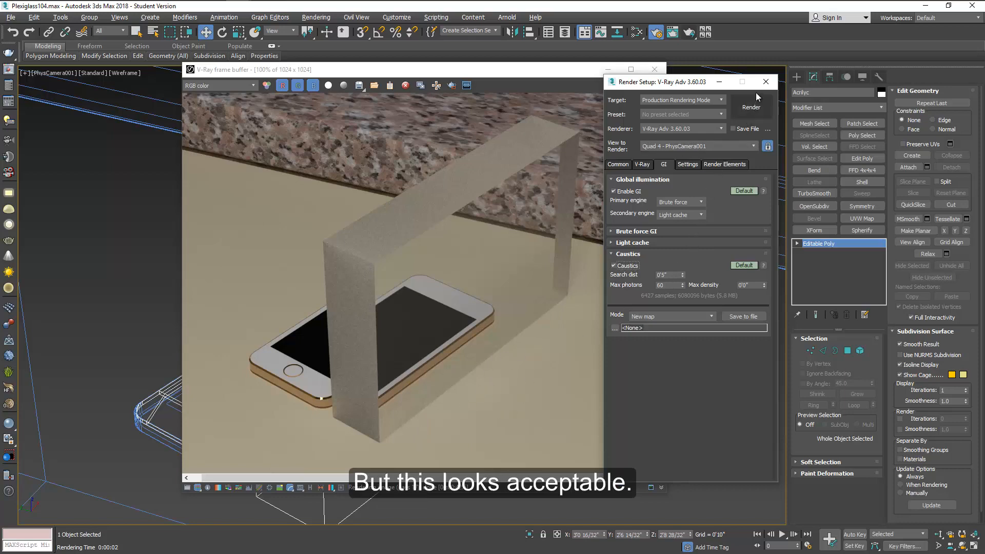
pyautogui.click(766, 81)
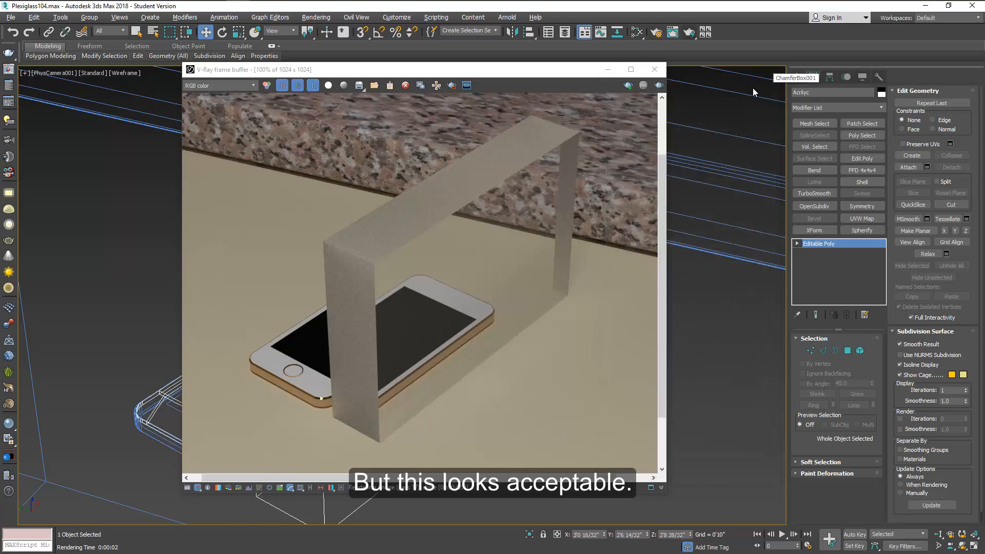